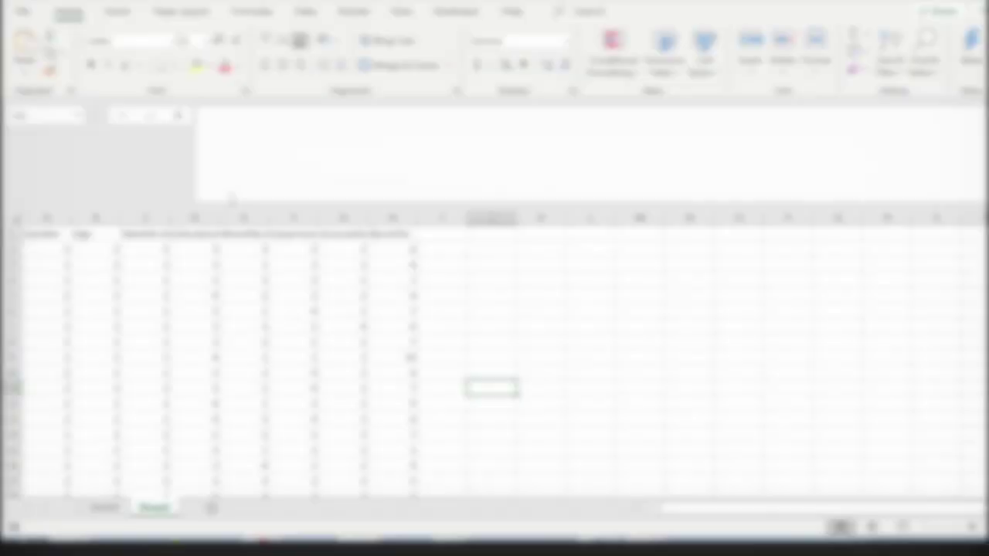
# Copy the numeric data under the Gender to Association headers in Excel and paste it into the empty SPSS data sheet from row 1.
pyautogui.moveTo(62, 249); pyautogui.dragTo(327, 326)
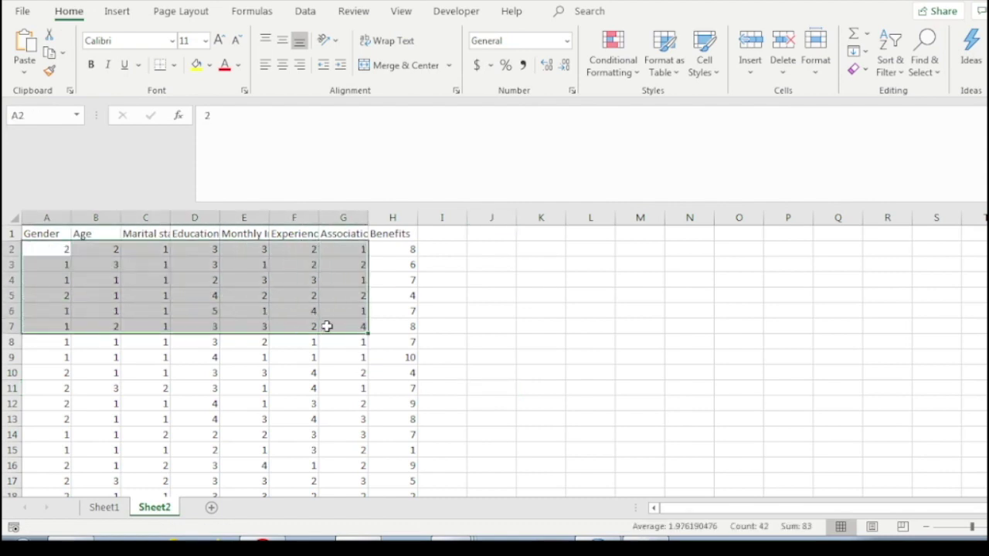
pyautogui.hotkey('ctrl', 'shift', 'Down')
pyautogui.hotkey('ctrl', 'c')
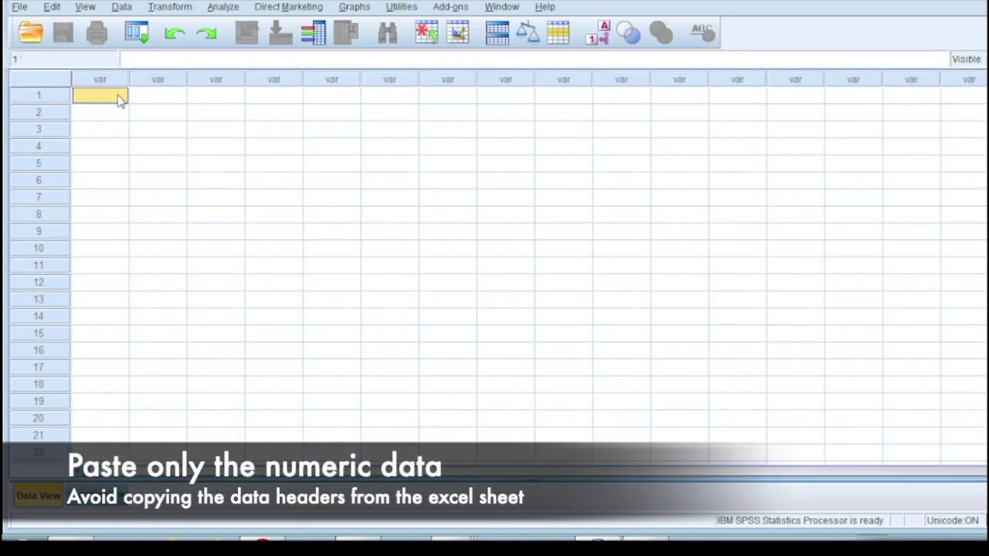
pyautogui.hotkey('ctrl', 'v')
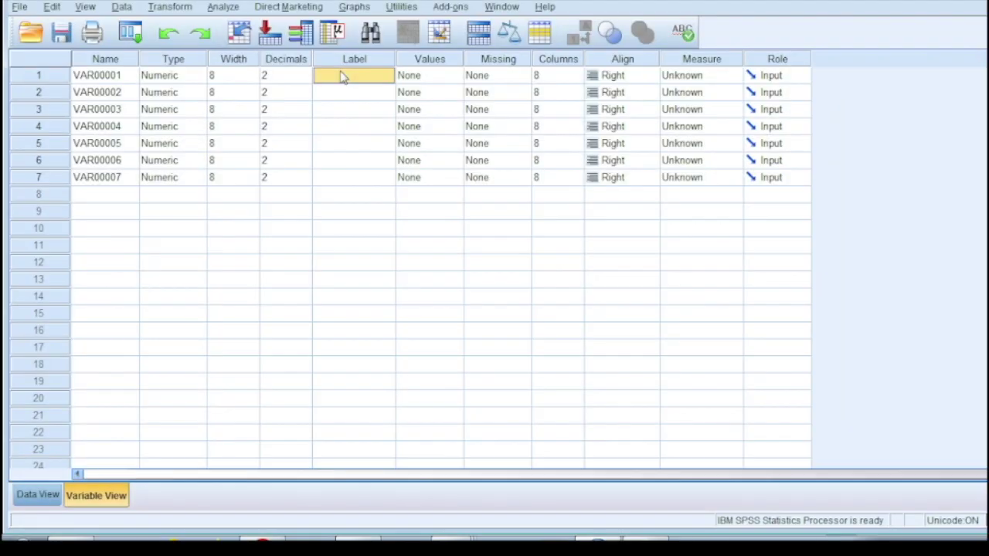
# Paste the labels Gender through Association for the seven variables, and name the first three Gender, Age and Maritalstatus.
pyautogui.hotkey('ctrl', 'v')
pyautogui.click(129, 73)
pyautogui.write('Gende')
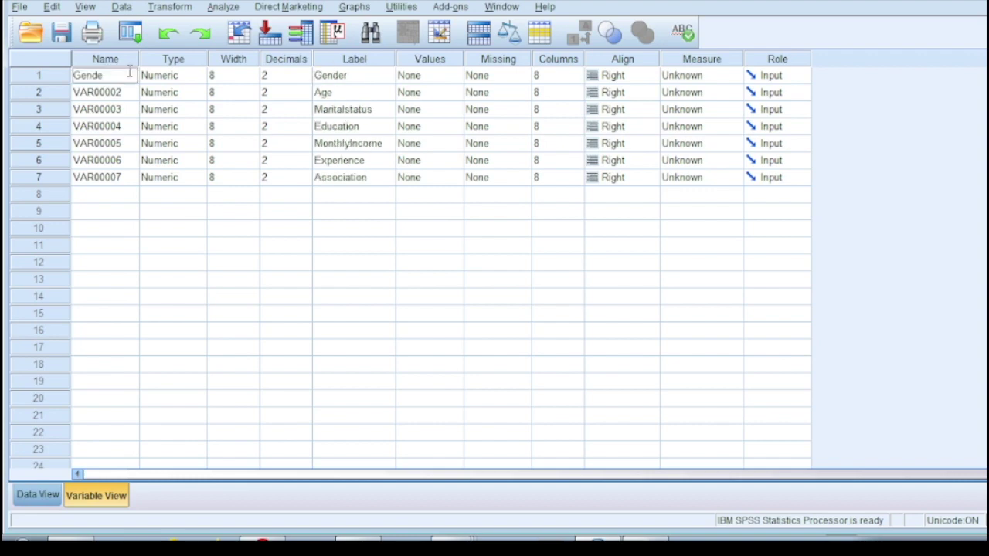
pyautogui.write('r')
pyautogui.press('Return')
pyautogui.write('Age')
pyautogui.press('Return')
pyautogui.write('M')
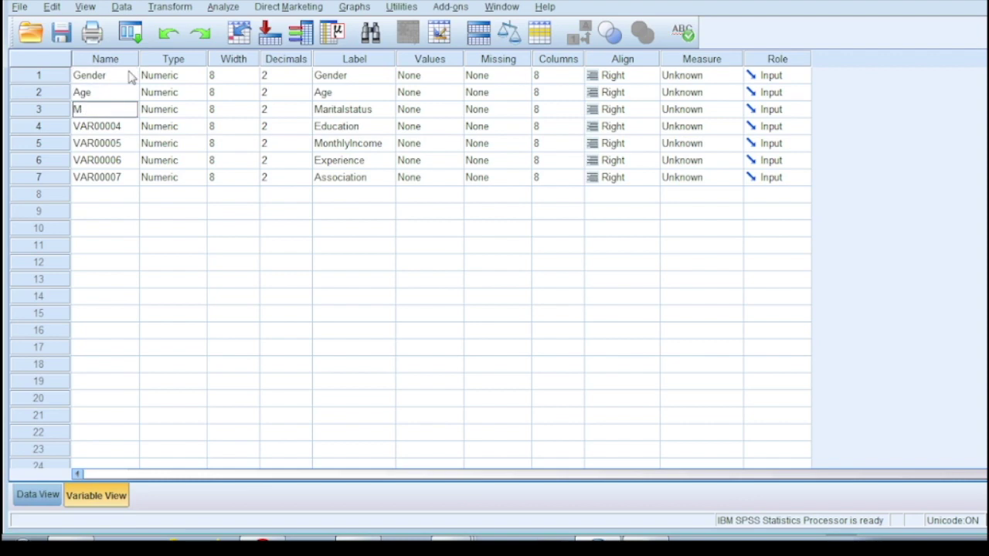
pyautogui.write('arital')
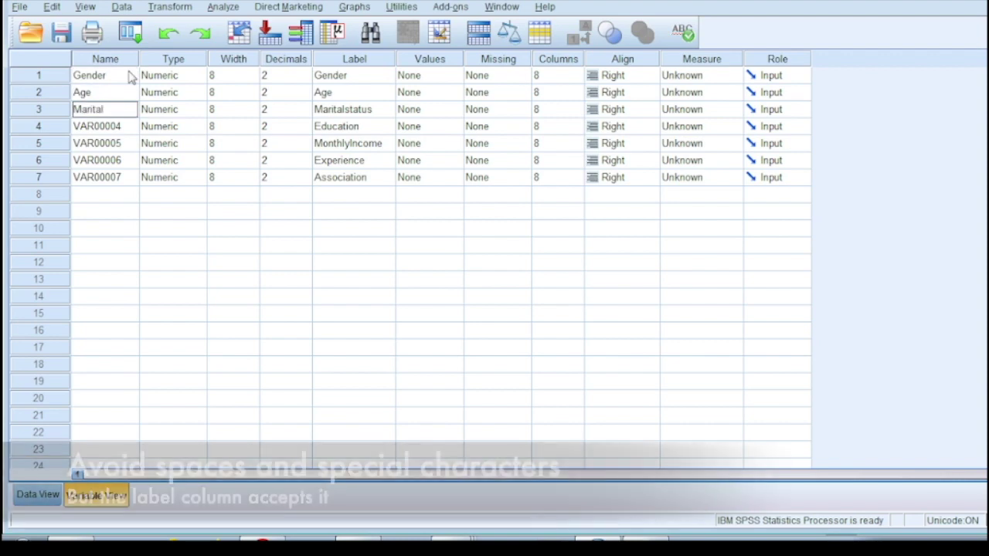
pyautogui.write(' S')
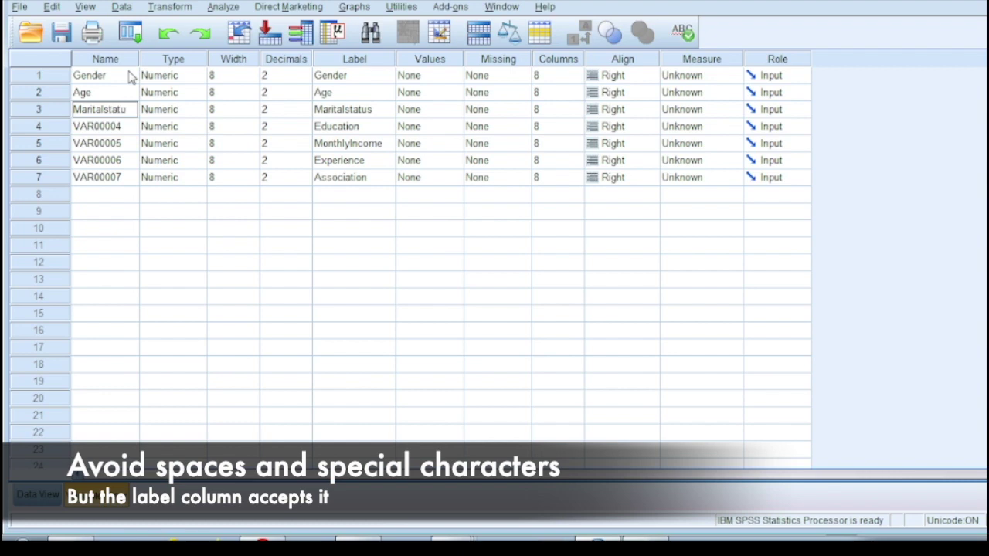
# Insert a space in two variable labels so they read Marital status and Monthly Income.
pyautogui.click(333, 108)
pyautogui.doubleClick(340, 110)
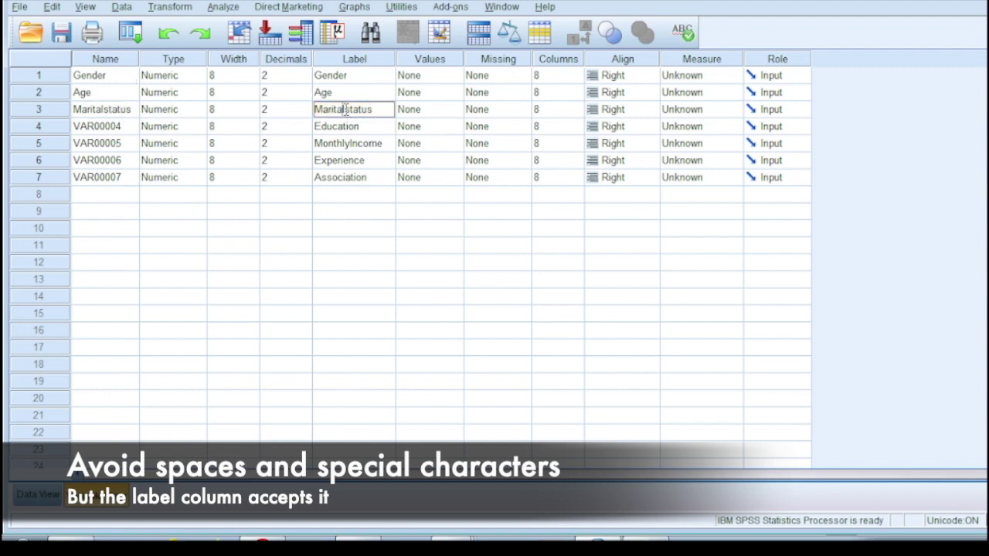
pyautogui.doubleClick(351, 146)
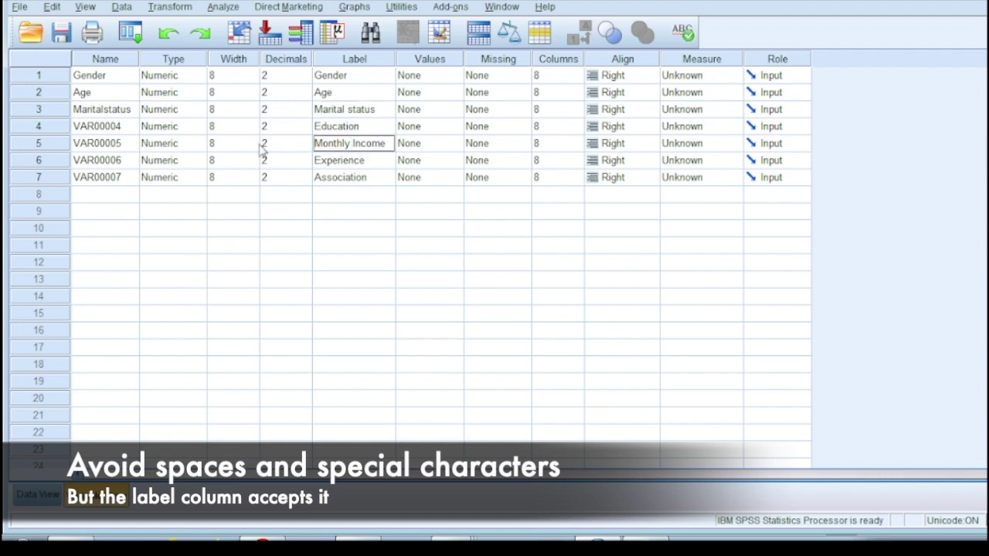
# Rename the fourth variable as Education.
pyautogui.doubleClick(116, 123)
pyautogui.press('BackSpace')
pyautogui.press('BackSpace')
pyautogui.press('BackSpace')
pyautogui.press('BackSpace')
pyautogui.press('BackSpace')
pyautogui.press('BackSpace')
pyautogui.press('BackSpace')
pyautogui.press('BackSpace')
pyautogui.write('Education')
pyautogui.press('Return')
# Try to name the fifth variable Monthly Income, with a space between the words.
pyautogui.write('Mont')
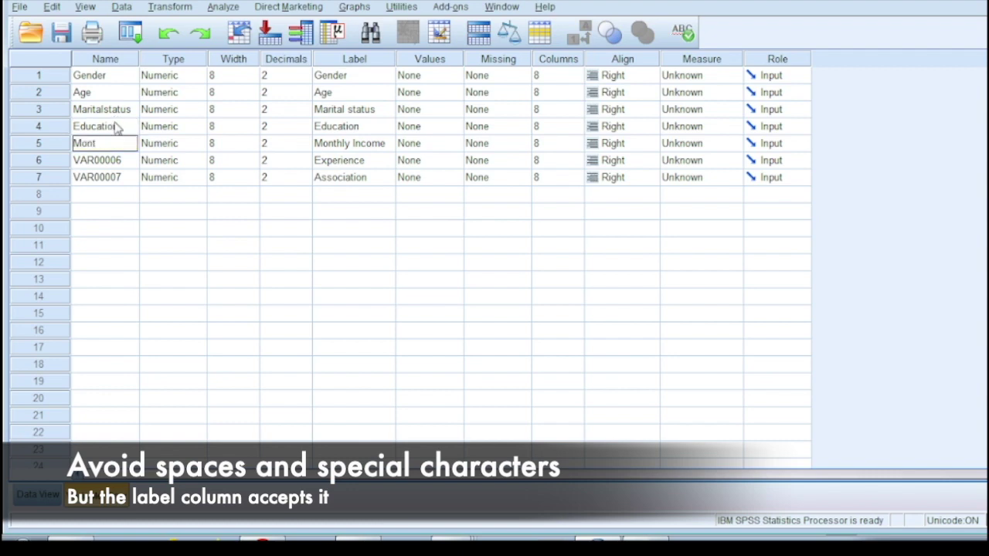
pyautogui.write('hly Income')
pyautogui.press('Return')
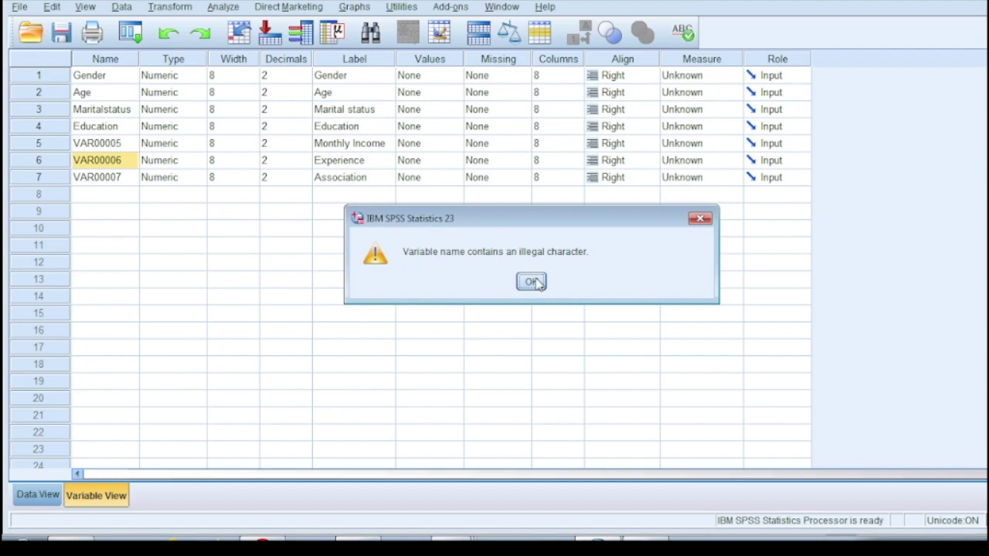
pyautogui.press('Return')
# Rename the fifth variable as MonthlyIncome, without a space.
pyautogui.click(136, 143)
pyautogui.write('M')
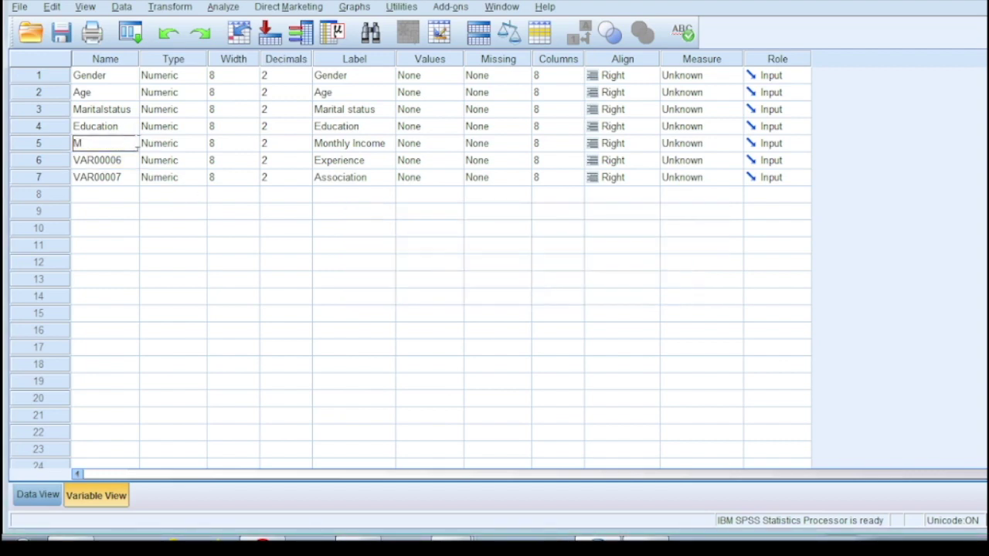
pyautogui.write('onthlyIncome')
pyautogui.press('Return')
# Try to enter a new name for the sixth variable, the one labelled Experience.
pyautogui.write('E')
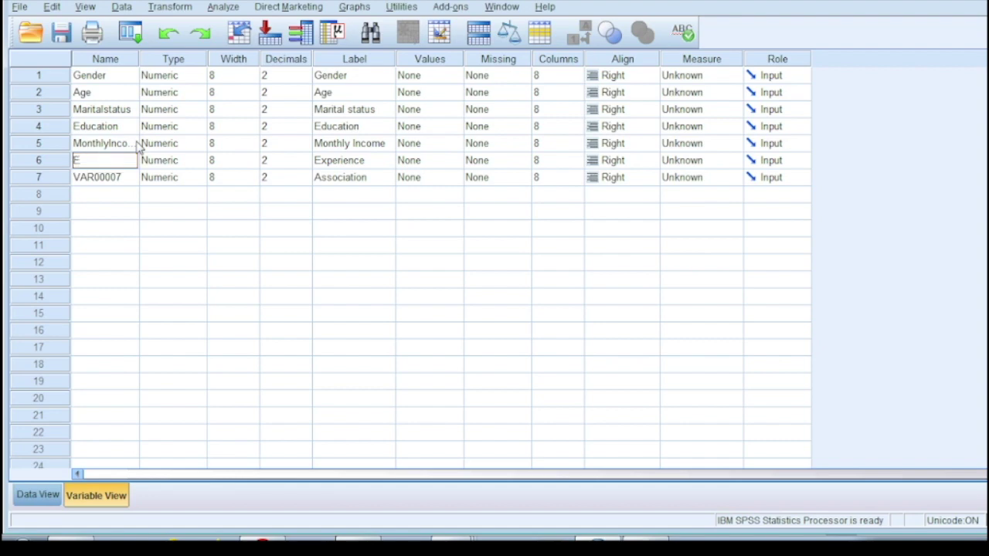
pyautogui.write('xpenience')
pyautogui.press('Return')
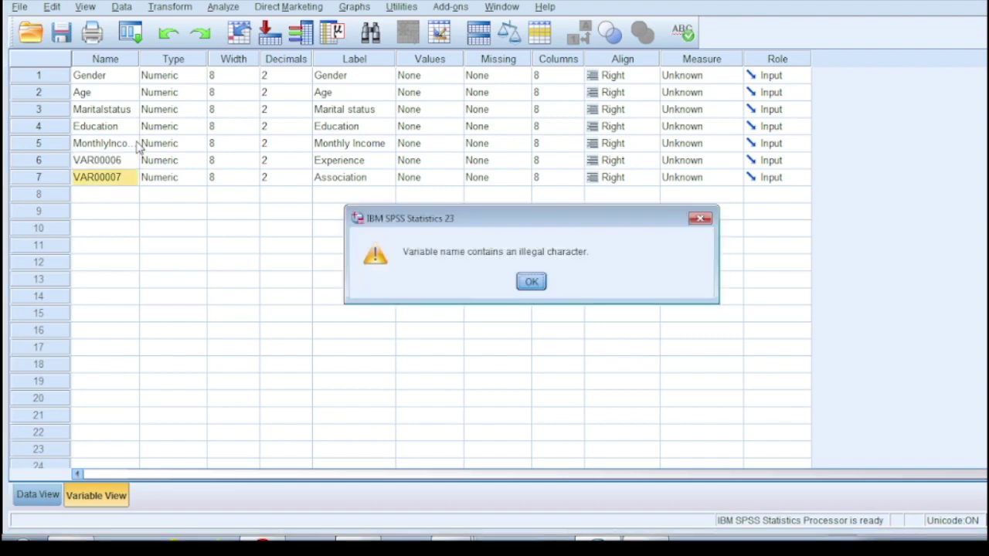
pyautogui.click(531, 282)
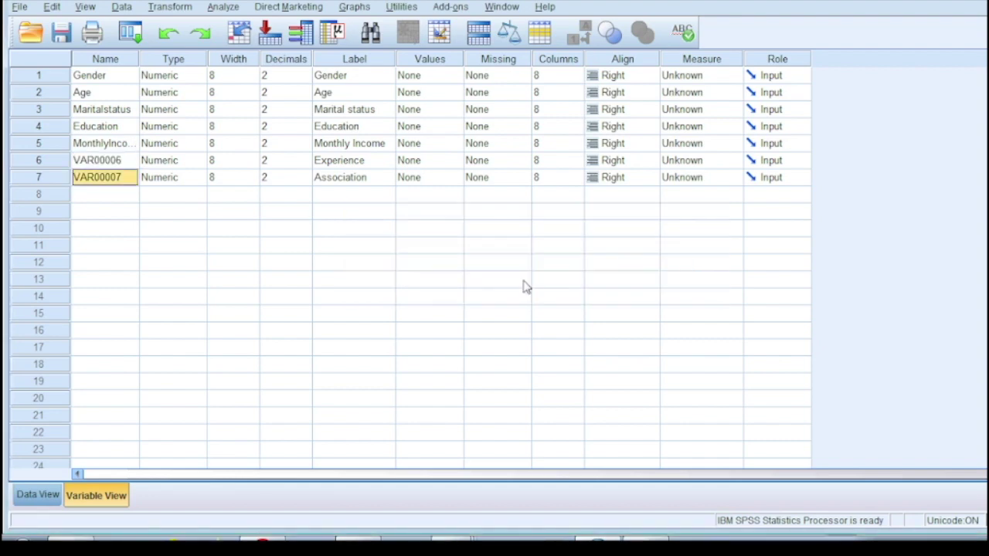
# Rename the sixth variable as Experience and the seventh as Association.
pyautogui.click(90, 160)
pyautogui.write('e')
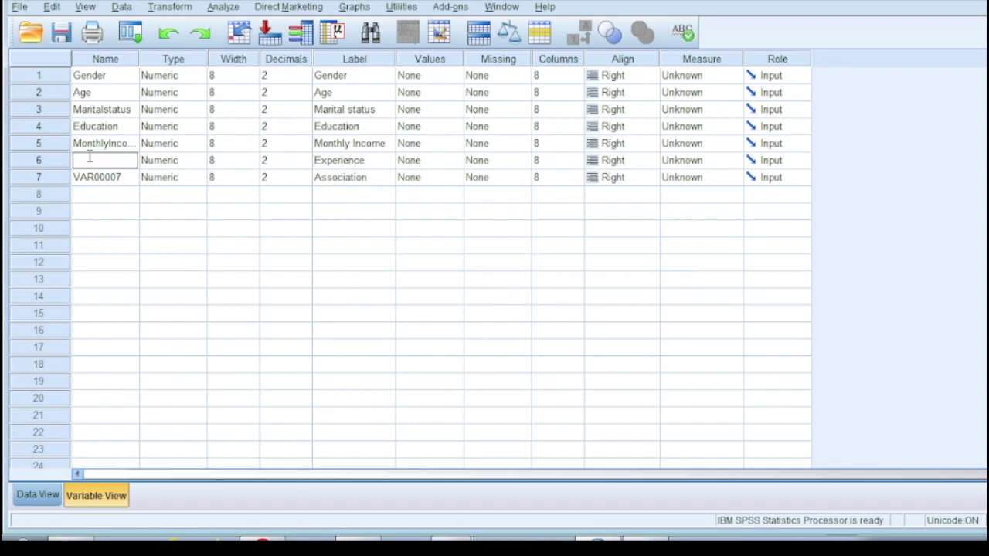
pyautogui.write('xperience')
pyautogui.press('Return')
pyautogui.write('Association')
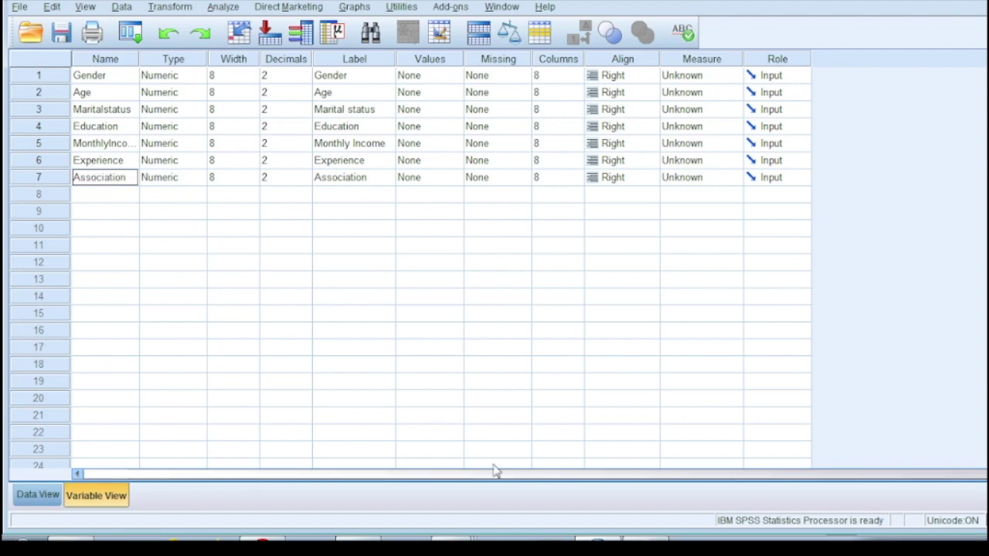
pyautogui.click(439, 254)
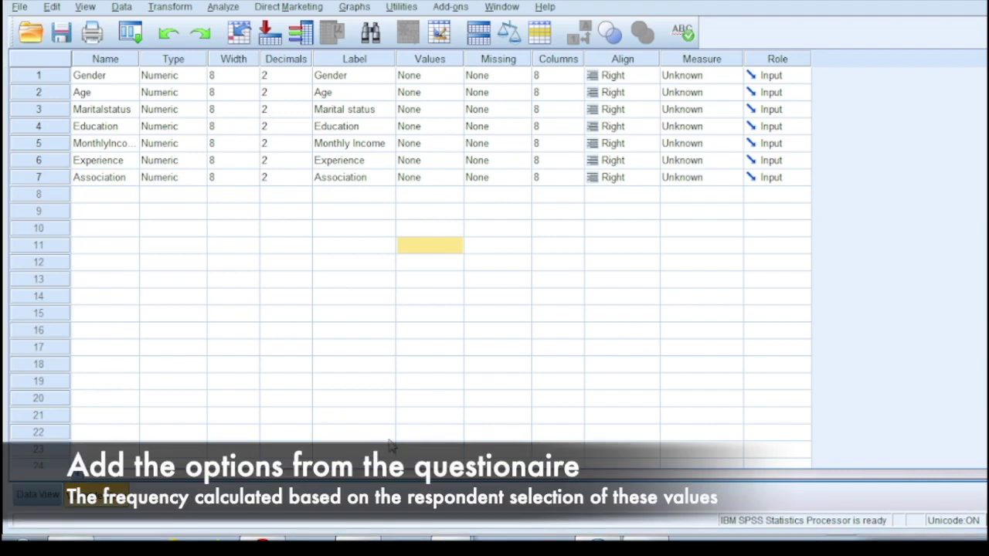
# Check the gender options in the Word questionnaire, and define the value labels 1 = Male and 2 = Female for the Gender variable in SPSS.
pyautogui.click(456, 540)
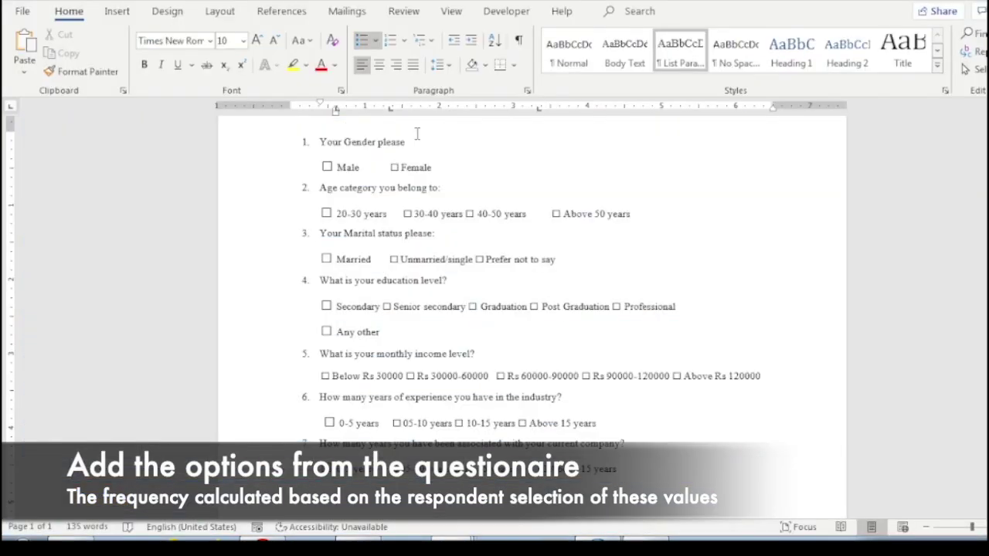
pyautogui.hotkey('alt', 'Tab')
pyautogui.click(453, 77)
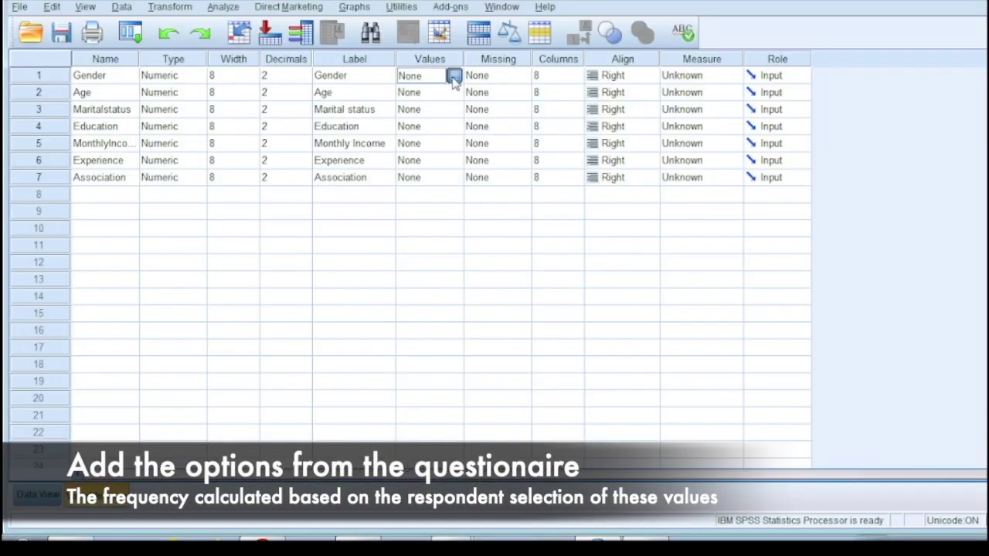
pyautogui.click(454, 76)
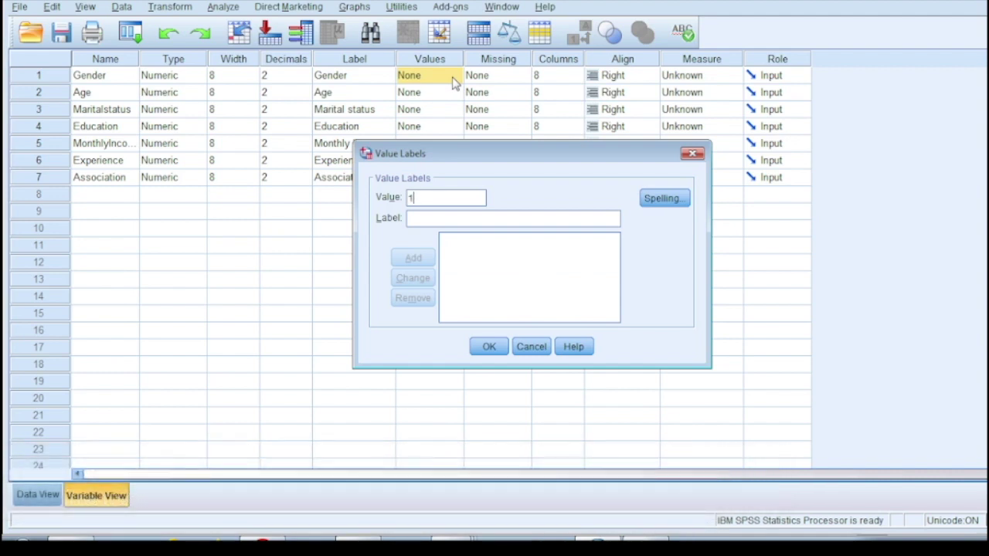
pyautogui.write('Male')
pyautogui.hotkey('alt', 'a')
pyautogui.write('2.00 = "Female')
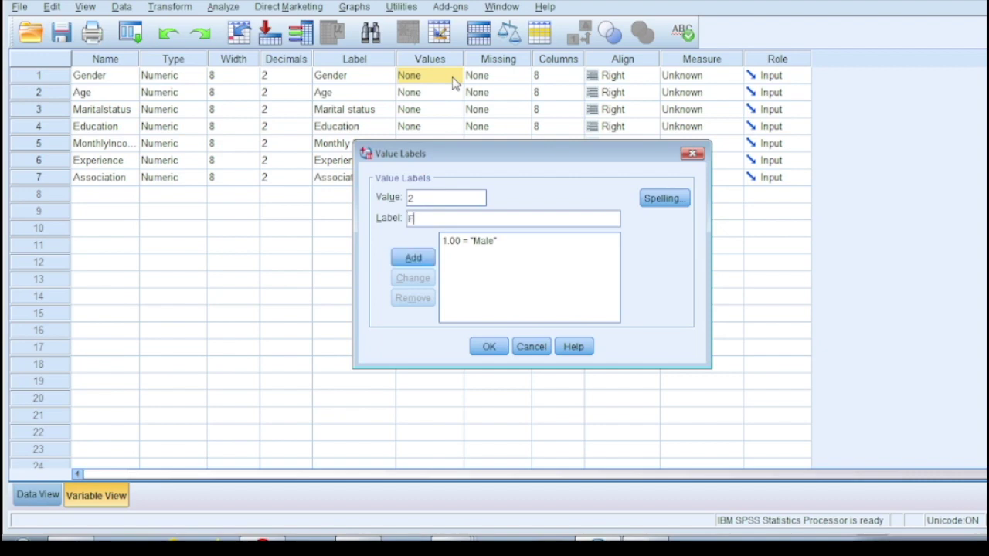
pyautogui.hotkey('alt', 'a')
pyautogui.click(489, 346)
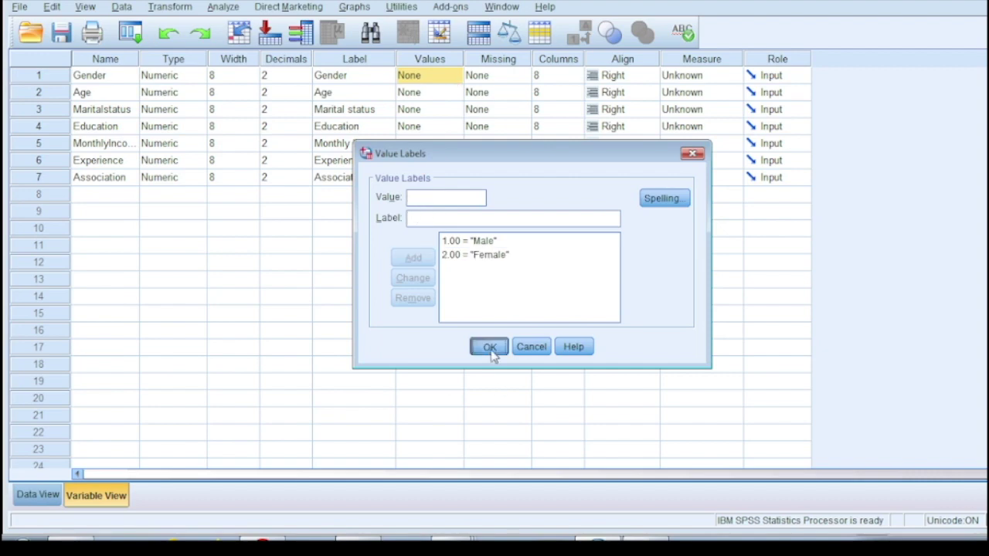
# Start the value labels of the Age variable by adding 1 = 20-30 years.
pyautogui.click(460, 93)
pyautogui.click(459, 92)
pyautogui.write('1')
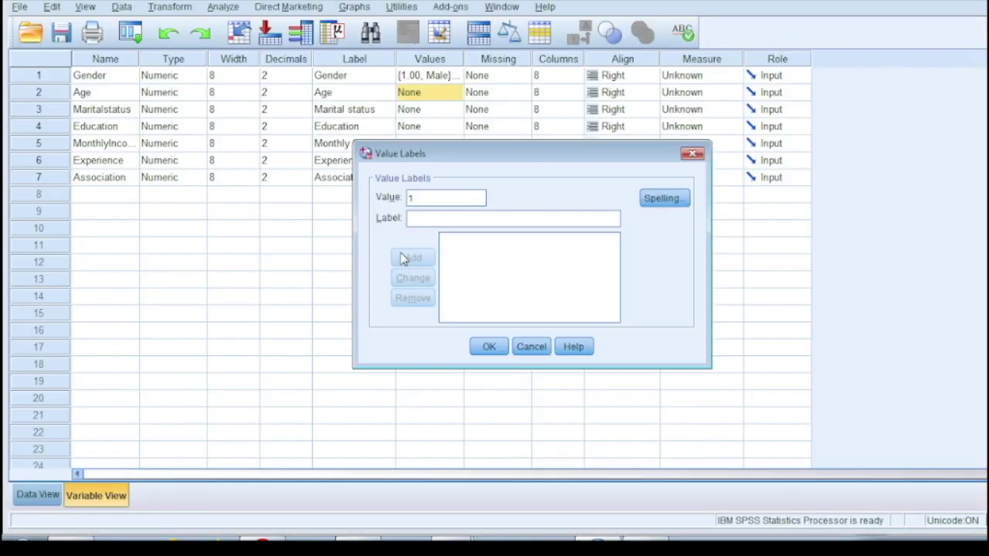
pyautogui.write('20')
pyautogui.write('-30 years')
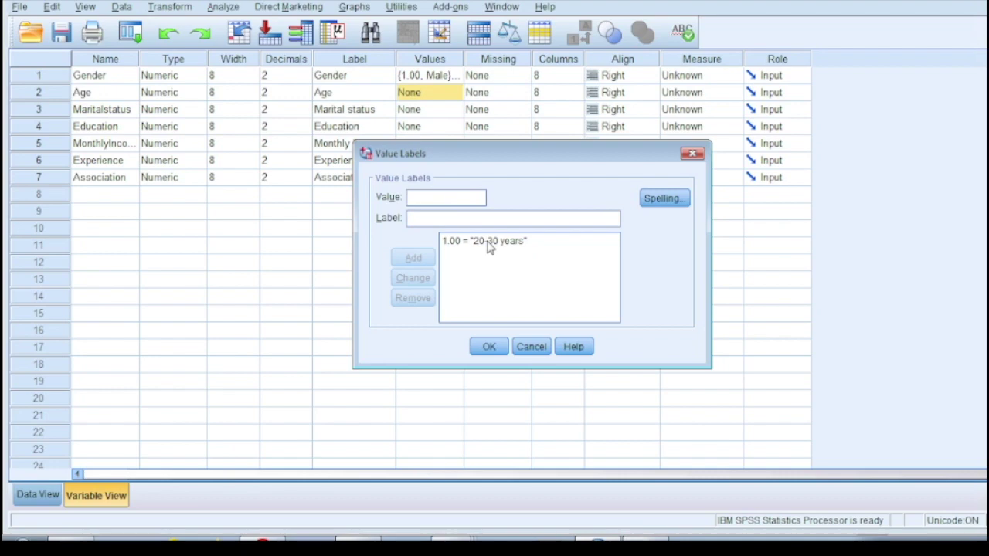
# Add the value label 2 = 30-40 years for the Age variable.
pyautogui.write('2')
pyautogui.press('Tab')
pyautogui.write('30-40 ye')
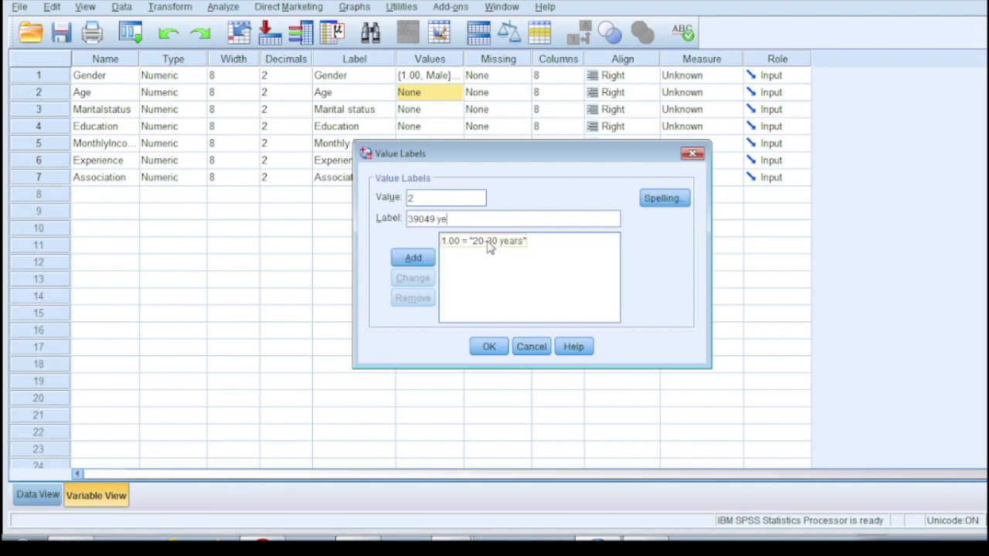
pyautogui.press('BackSpace')
pyautogui.press('BackSpace')
pyautogui.press('BackSpace')
pyautogui.press('BackSpace')
pyautogui.press('BackSpace')
pyautogui.write('-4')
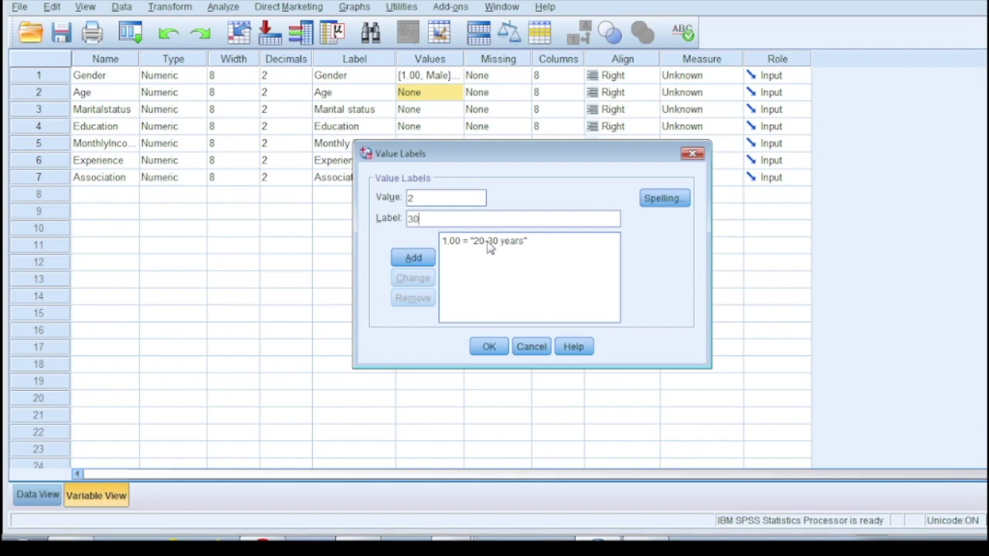
pyautogui.write('0 years')
pyautogui.press('Return')
# Add the Age value labels 3 = 40-50 years and 4 = Above 50 years, and apply the set.
pyautogui.write('3')
pyautogui.press('Tab')
pyautogui.write('40-50 years')
pyautogui.press('Return')
pyautogui.write('4Above ')
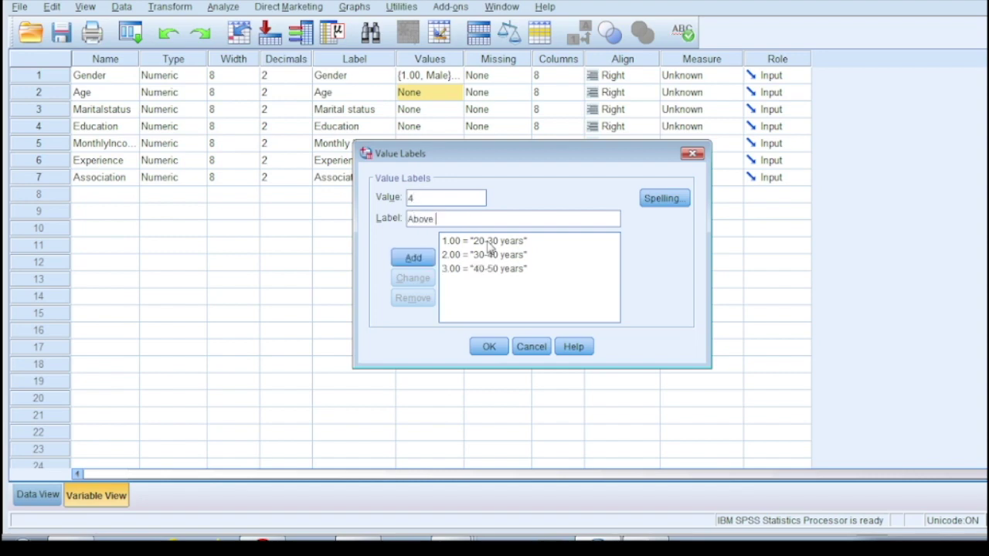
pyautogui.write('50 years')
pyautogui.press('Return')
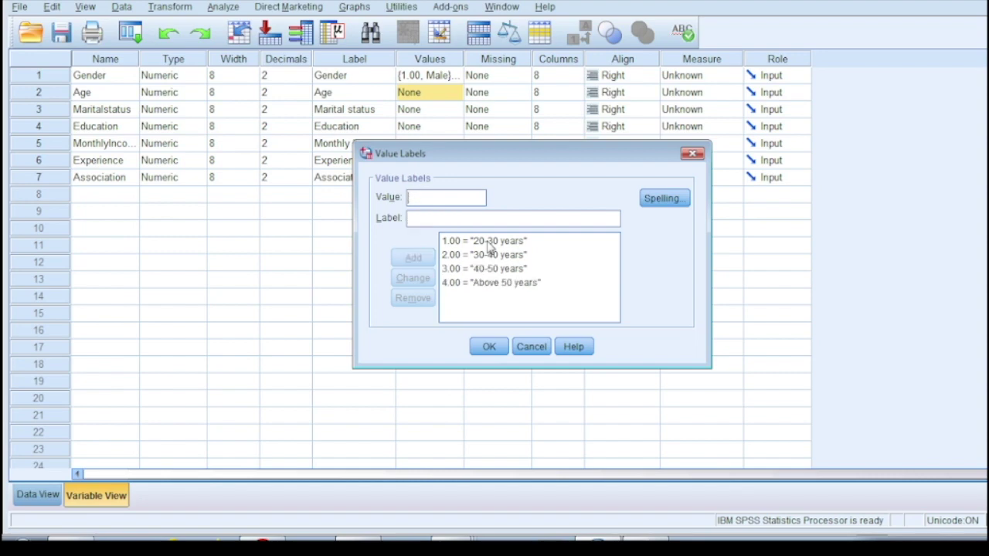
pyautogui.click(487, 347)
# Check the marital status options in the Word questionnaire, and add the value label 1 = Married for the Maritalstatus variable in SPSS.
pyautogui.doubleClick(459, 115)
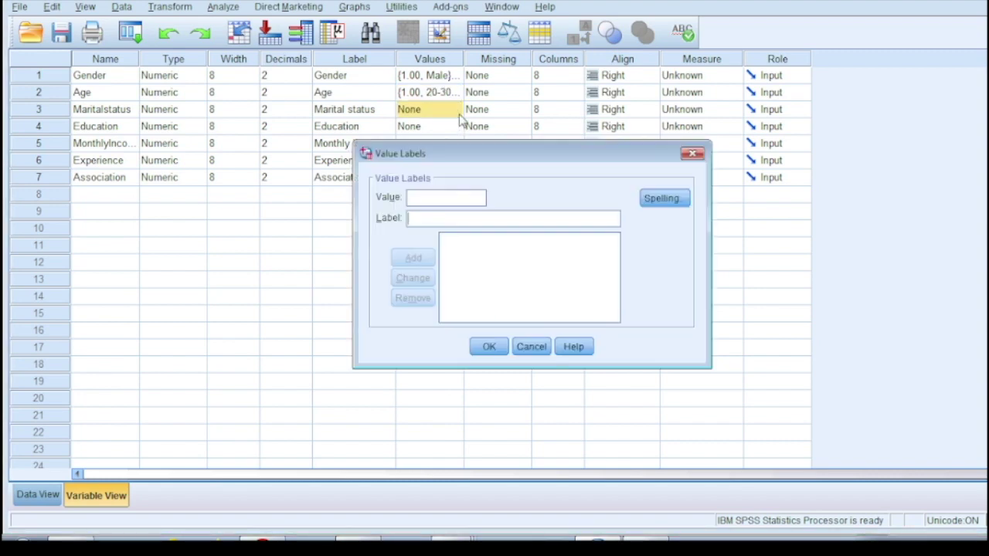
pyautogui.click(456, 198)
pyautogui.write('1')
pyautogui.hotkey('alt', 'Tab')
pyautogui.hotkey('alt', 'Tab')
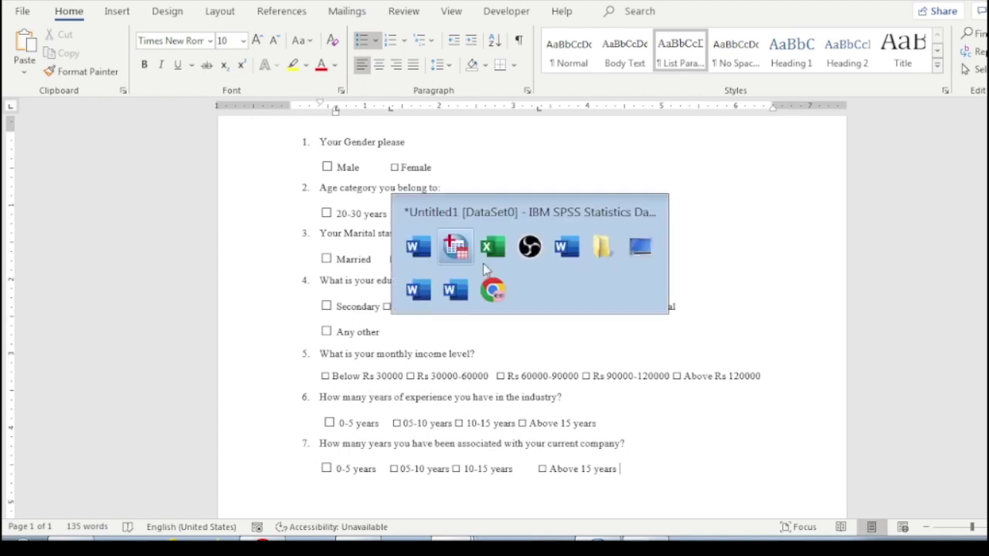
pyautogui.write('Marrier')
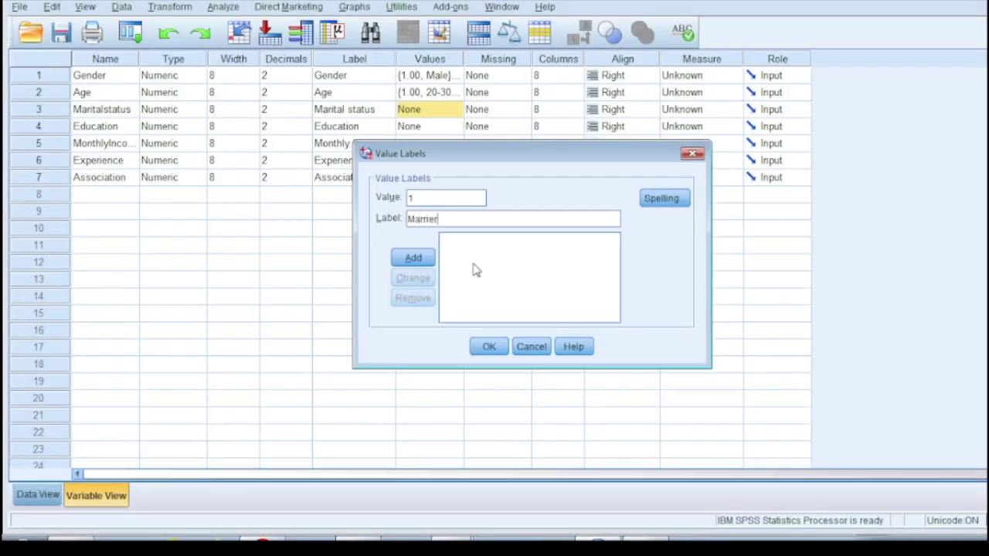
pyautogui.press('Return')
# Add the Maritalstatus value labels 2 = Unmarried/Single and 3 = Prefer not to say, and apply the set.
pyautogui.write('2.00 = "Married')
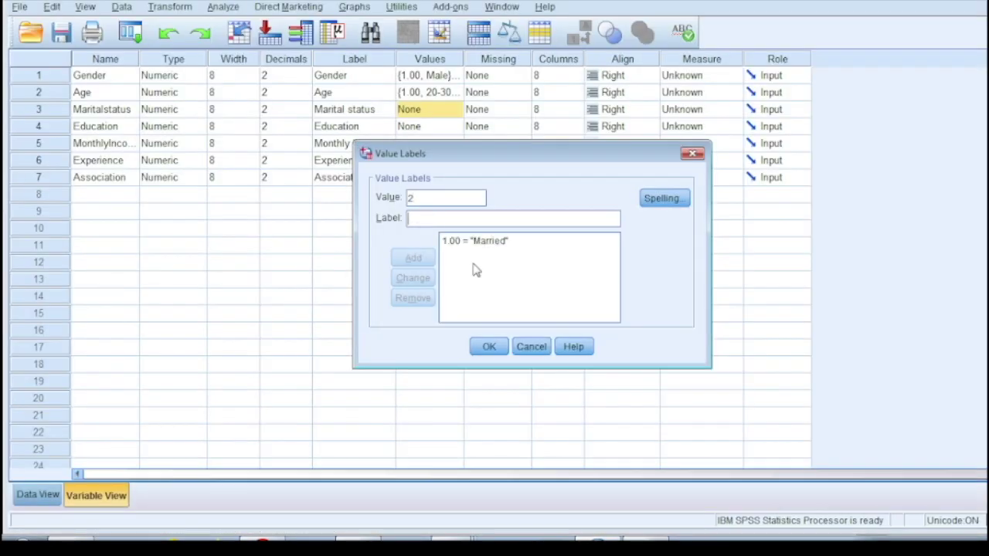
pyautogui.write('Unmarried/Single')
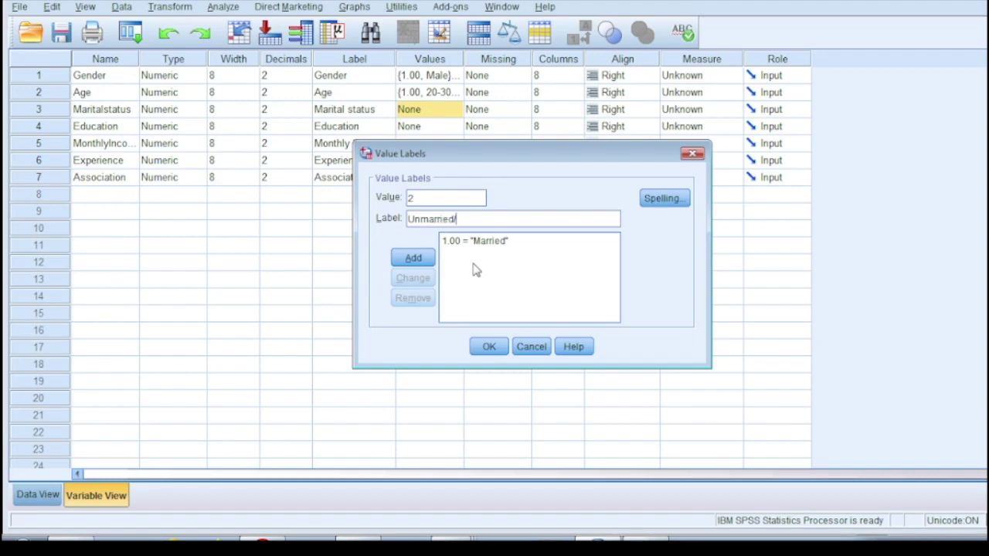
pyautogui.press('Return')
pyautogui.write('3')
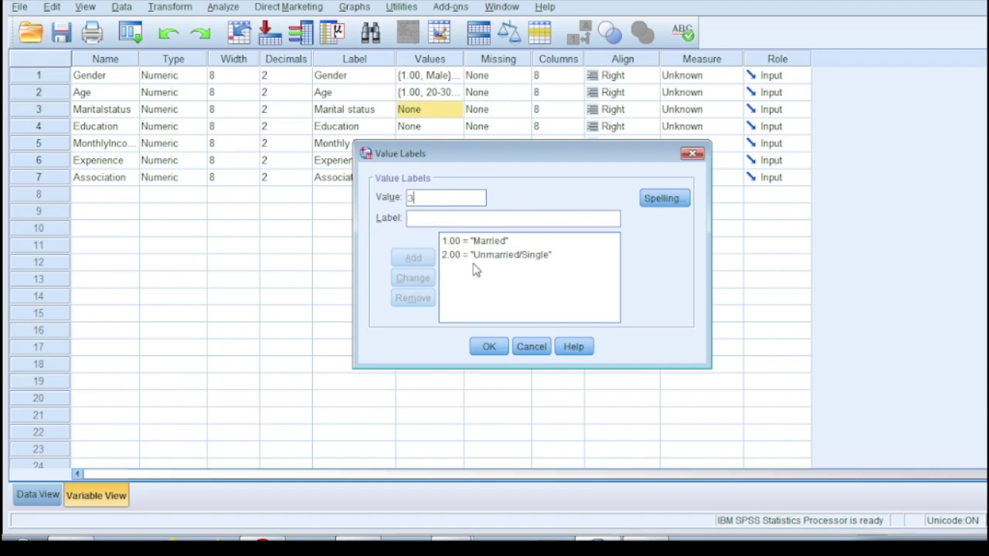
pyautogui.press('Tab')
pyautogui.write('Prefer not to say')
pyautogui.press('Return')
pyautogui.click(489, 347)
# Check the education options in the Word questionnaire, and add the value label 1 = Secondary for the Education variable in SPSS.
pyautogui.click(456, 128)
pyautogui.click(459, 127)
pyautogui.write('1')
pyautogui.hotkey('alt', 'Tab')
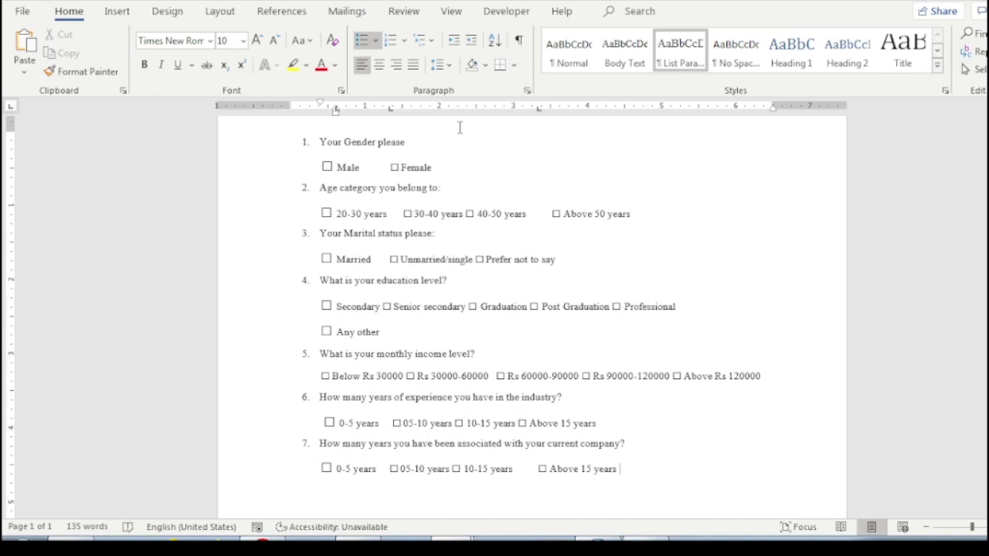
pyautogui.hotkey('alt', 'Tab')
pyautogui.write('S')
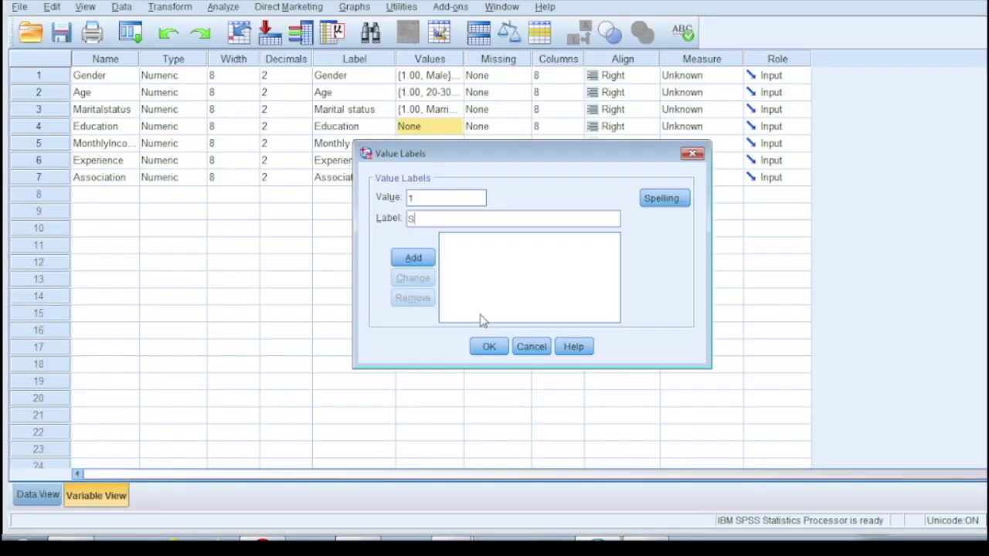
pyautogui.write('econdary')
pyautogui.press('Return')
# Add the value label 2 = Senior Secondary for the Education variable.
pyautogui.write('2')
pyautogui.press('Tab')
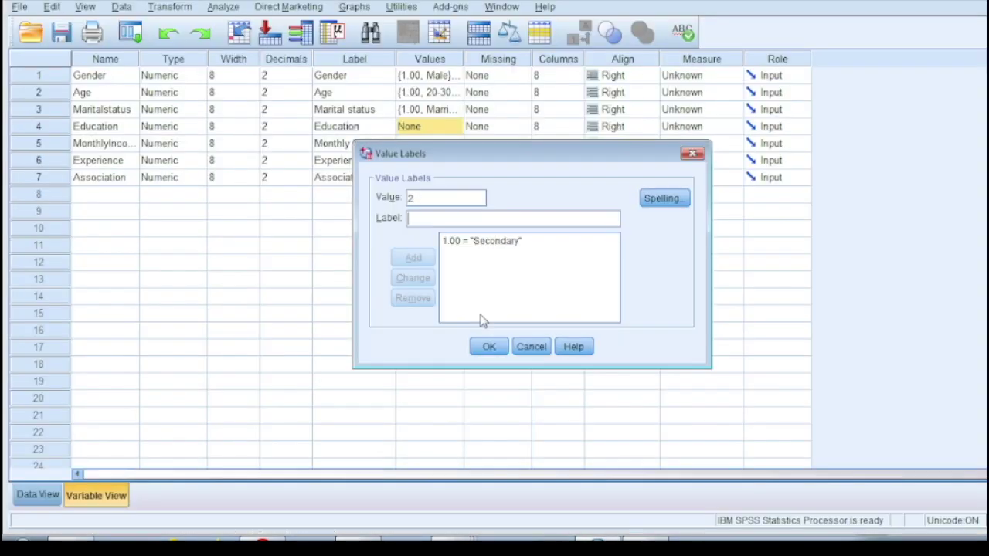
pyautogui.write('Senior Se')
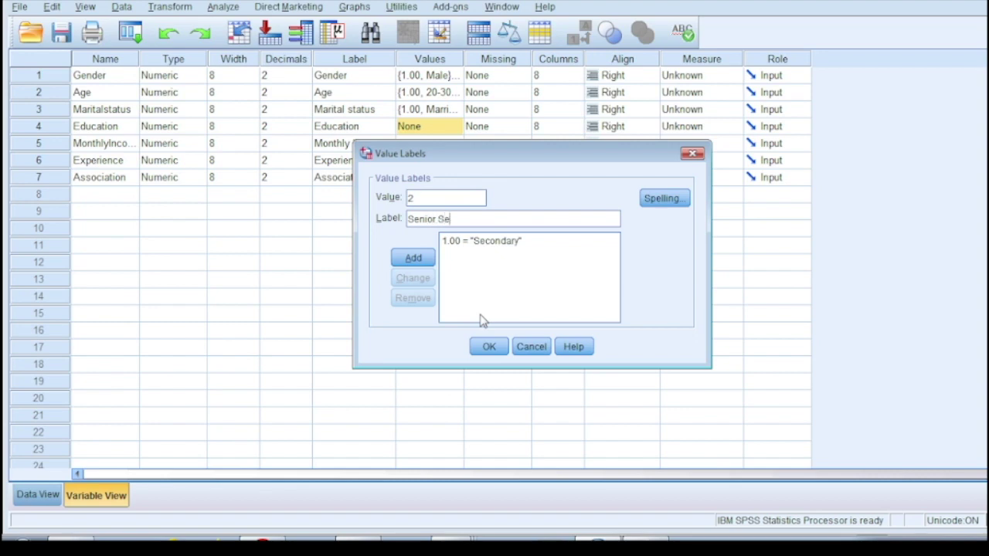
pyautogui.write('condary')
pyautogui.press('Return')
# Recheck the education options in the Word questionnaire, and add the value label 3 = Graduation for the Education variable in SPSS.
pyautogui.write('3')
pyautogui.press('Tab')
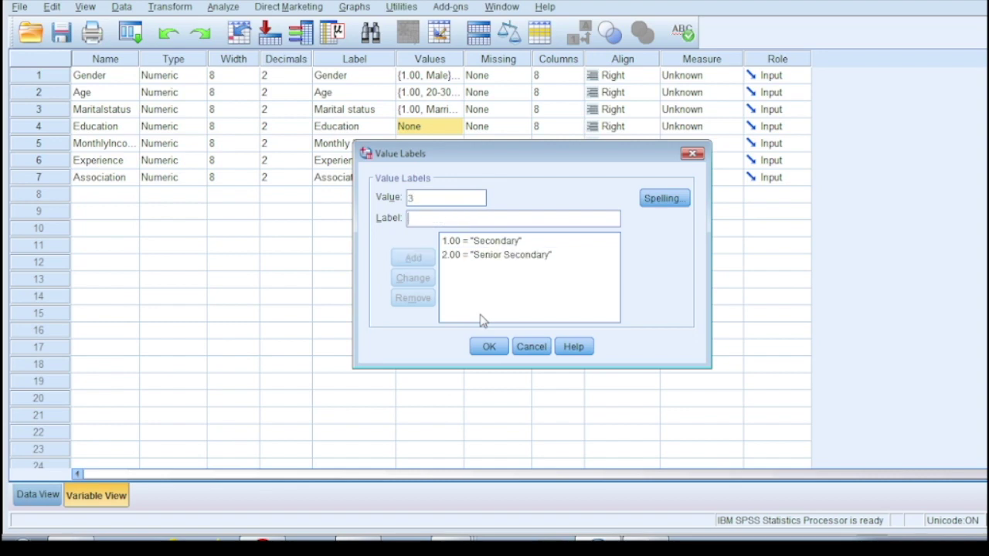
pyautogui.hotkey('alt', 'Tab')
pyautogui.hotkey('alt', 'Tab')
pyautogui.write('F')
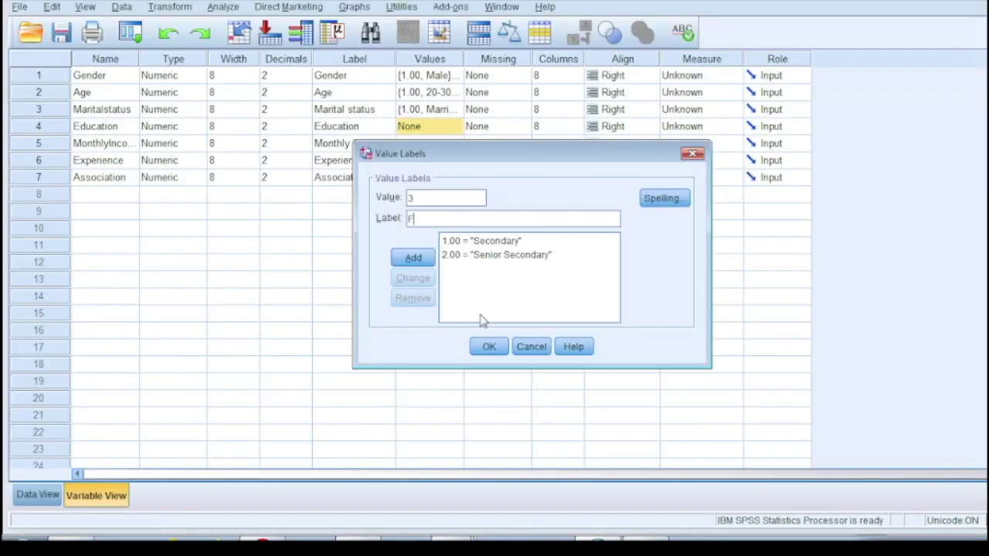
pyautogui.write('raduation')
pyautogui.press('Return')
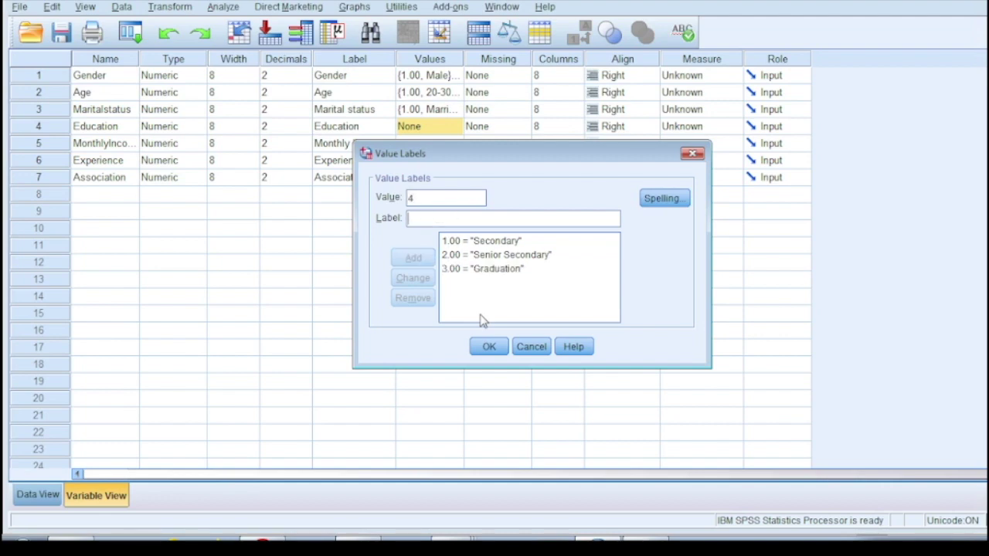
# Add the Education value labels 4 = Post Graduation and 5 = Professiona, and apply the set.
pyautogui.write('Post Graduation')
pyautogui.press('Return')
pyautogui.write('6')
pyautogui.press('BackSpace')
pyautogui.write('5')
pyautogui.press('Tab')
pyautogui.write('P')
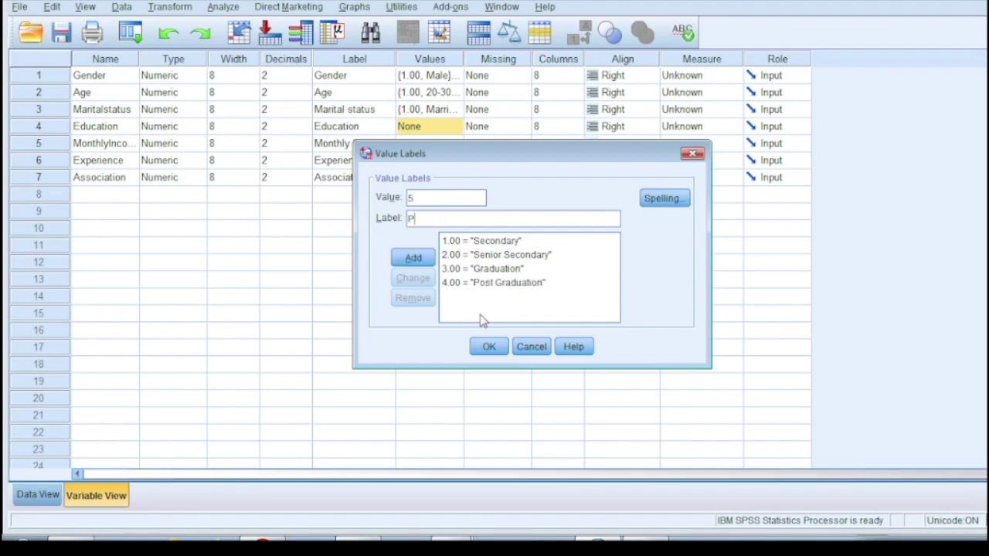
pyautogui.write('rofessional')
pyautogui.press('Return')
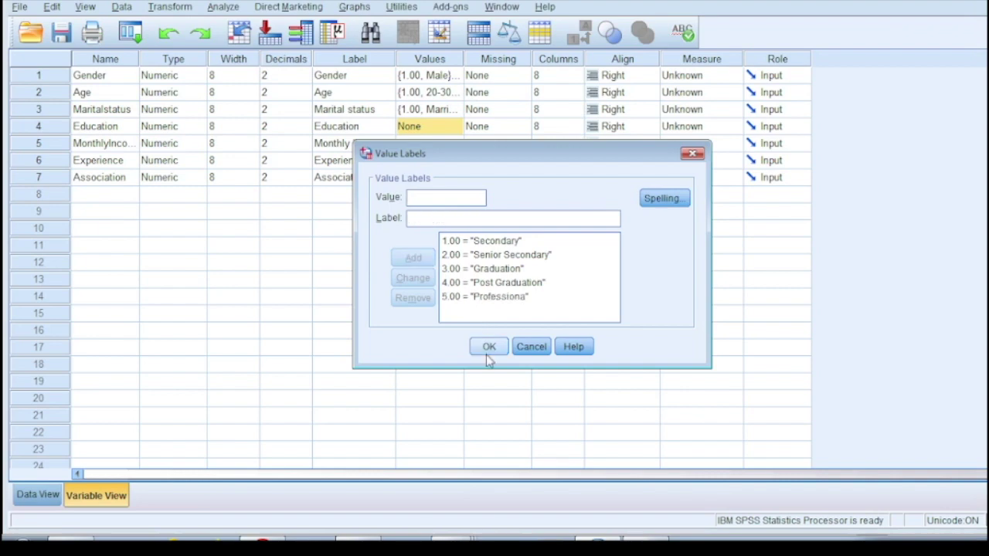
pyautogui.click(488, 348)
pyautogui.click(454, 145)
pyautogui.click(454, 144)
pyautogui.write('1')
pyautogui.press('Tab')
pyautogui.write('Below Rs 30000')
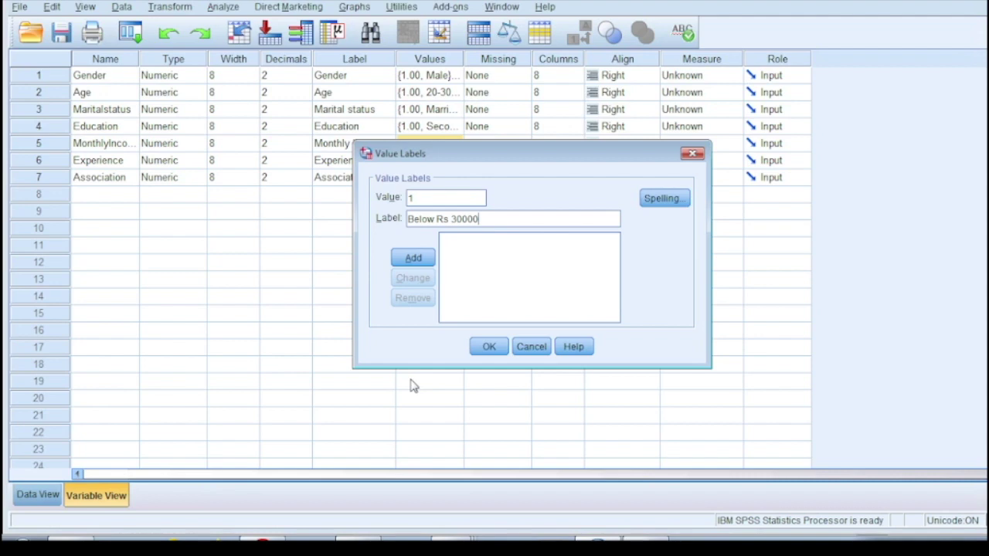
pyautogui.press('Return')
pyautogui.write('2')
pyautogui.press('Tab')
pyautogui.write('R')
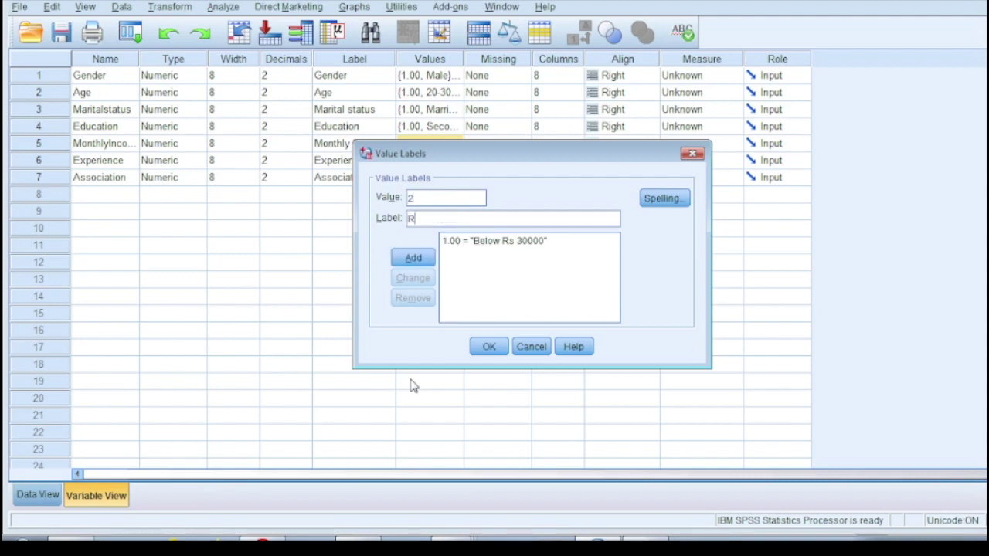
pyautogui.write('s 30000-60000')
pyautogui.press('Return')
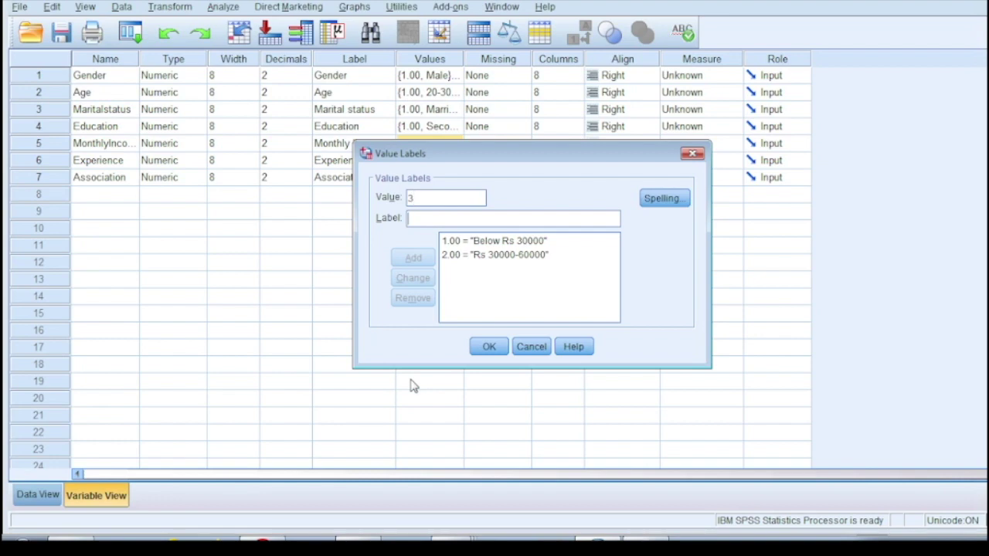
pyautogui.write('Rs 6000')
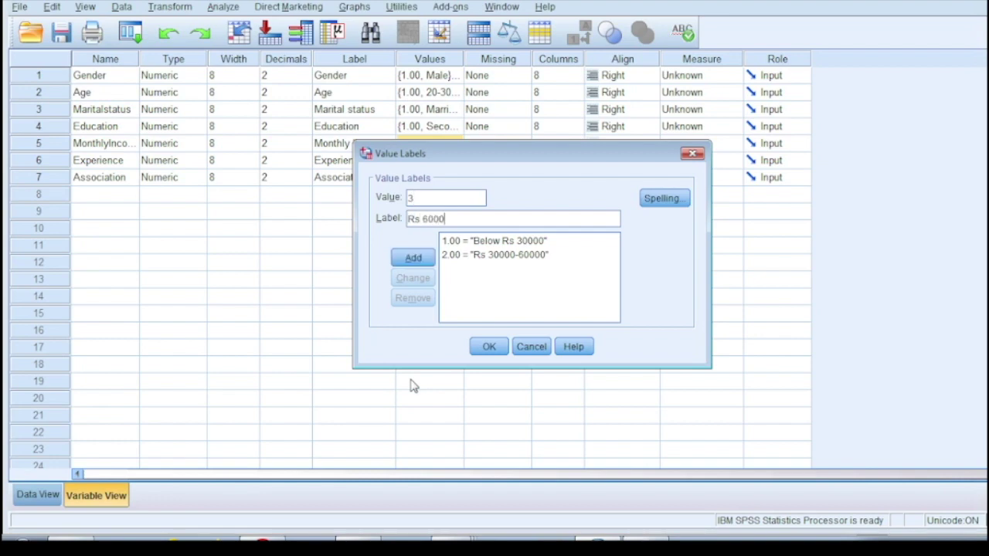
pyautogui.write('0-90000')
pyautogui.press('Return')
pyautogui.write('4')
pyautogui.press('Tab')
pyautogui.write('Rs 9')
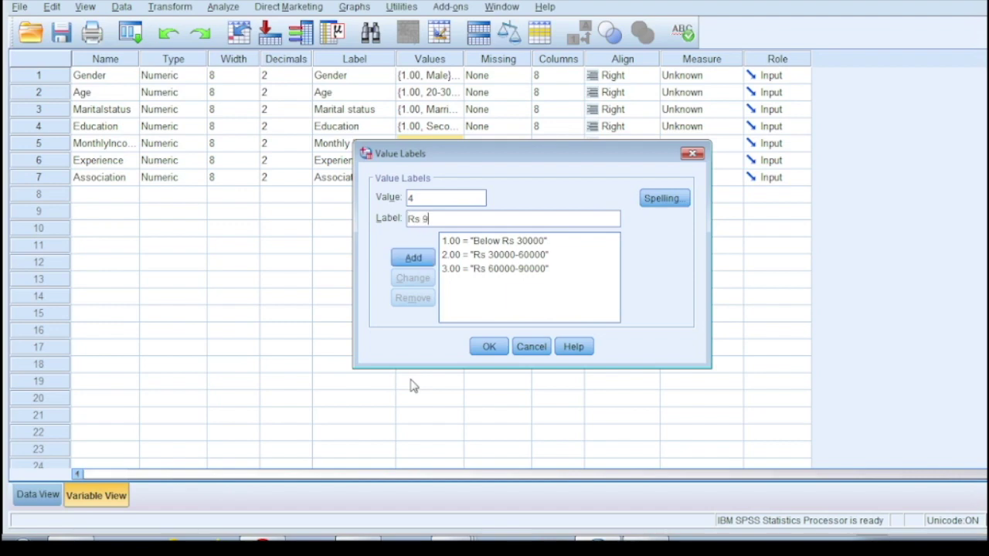
pyautogui.write('0000-120000')
pyautogui.press('Return')
# Add the monthly income value label 5 = Above Rs 120000 and apply the set.
pyautogui.write('5')
pyautogui.press('Tab')
pyautogui.write('Abo')
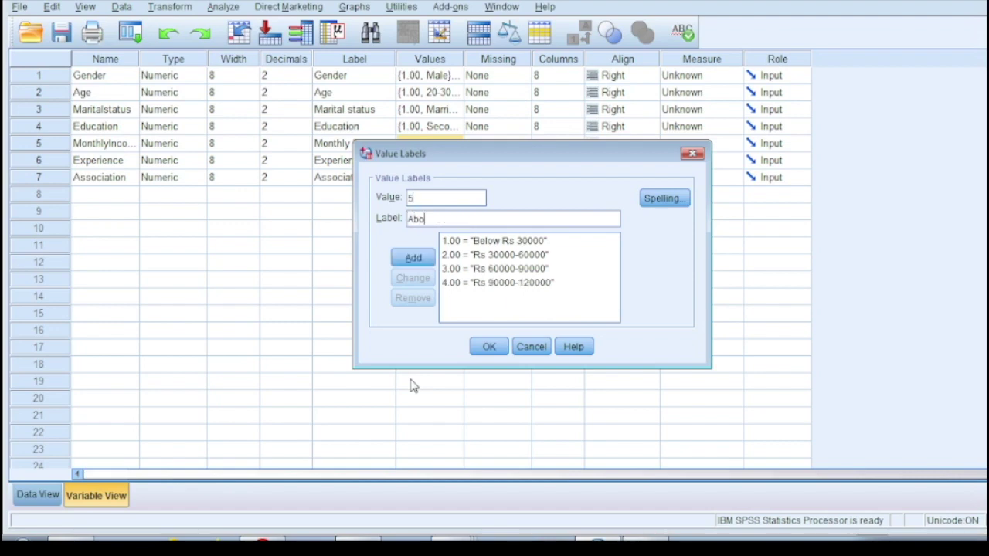
pyautogui.write('ve Rs 120000')
pyautogui.press('Return')
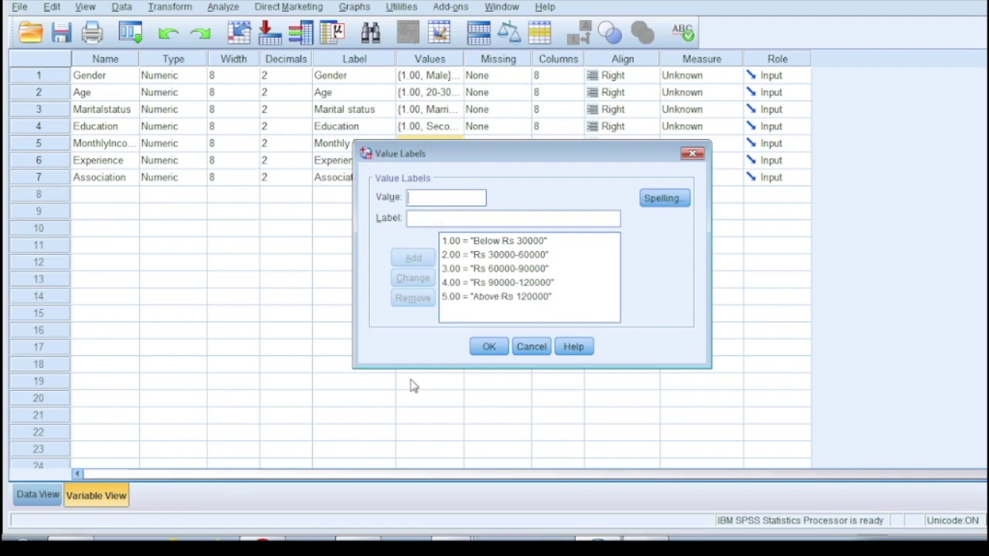
pyautogui.click(480, 347)
# Check the experience options in the Word questionnaire, and add the value label 1 = 0-5 years for the Experience variable in SPSS.
pyautogui.click(459, 163)
pyautogui.click(456, 162)
pyautogui.hotkey('alt', 'Tab')
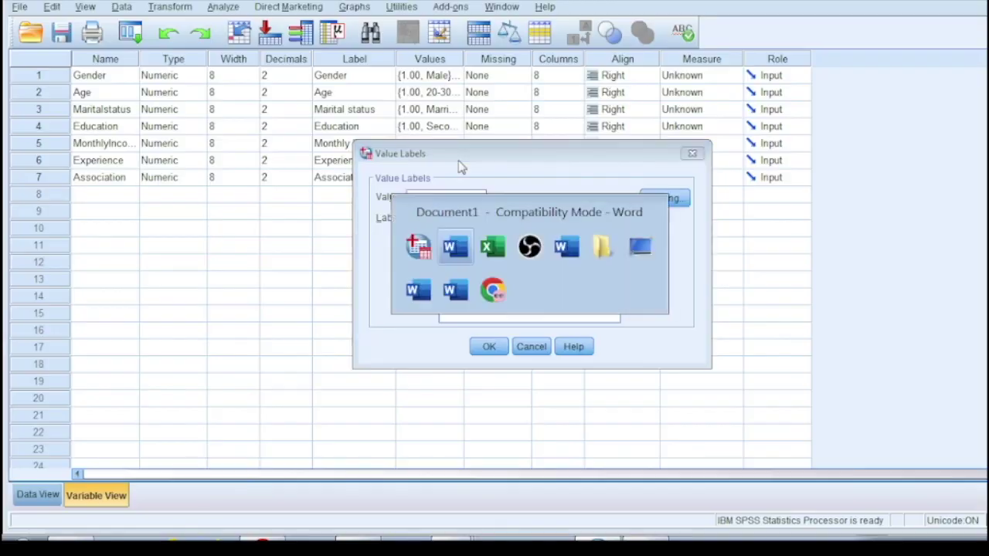
pyautogui.hotkey('alt', 'Tab')
pyautogui.write('0-')
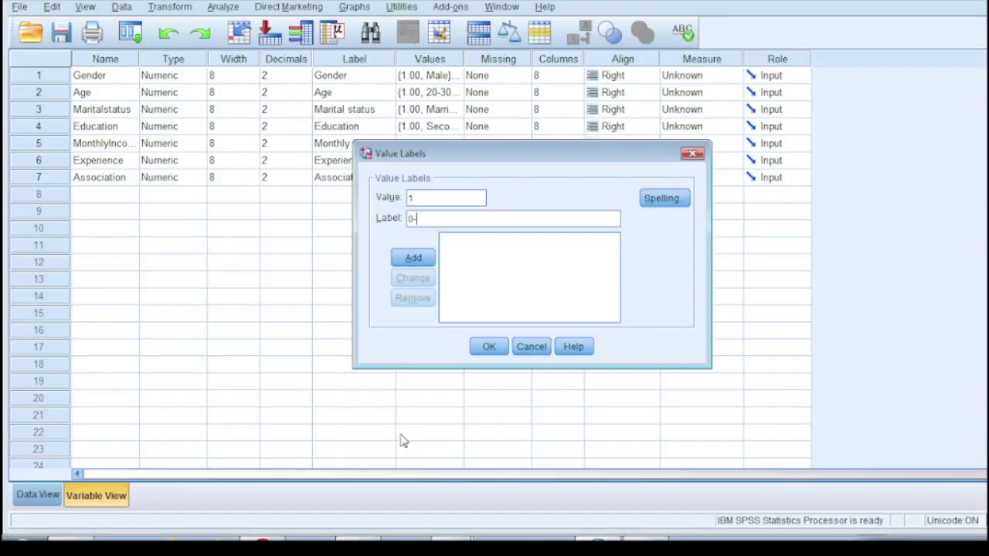
pyautogui.write('5 years')
pyautogui.press('Return')
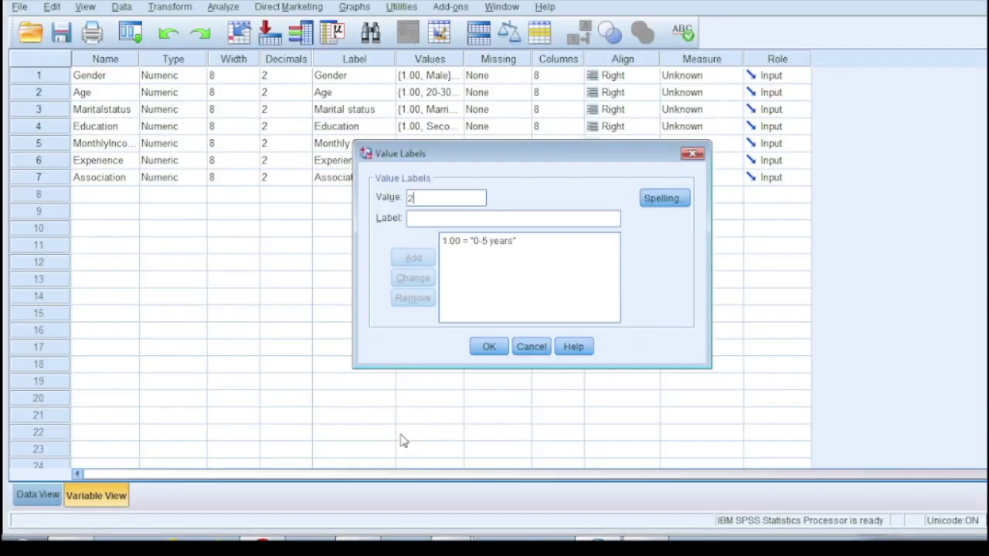
# Add the Experience value labels 2 = 5-10 years and 3 = 10-15 years.
pyautogui.write('5-10 years')
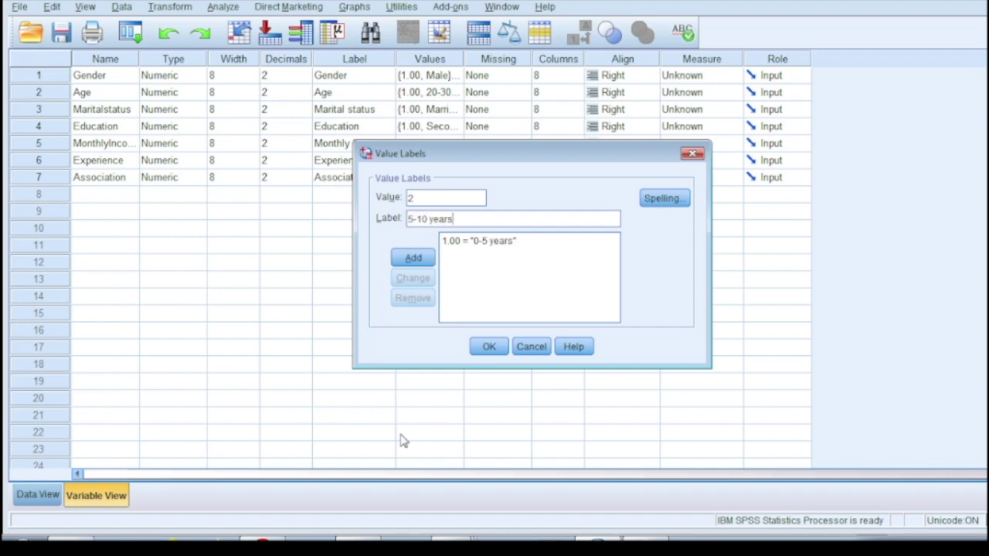
pyautogui.press('Return')
pyautogui.write('3')
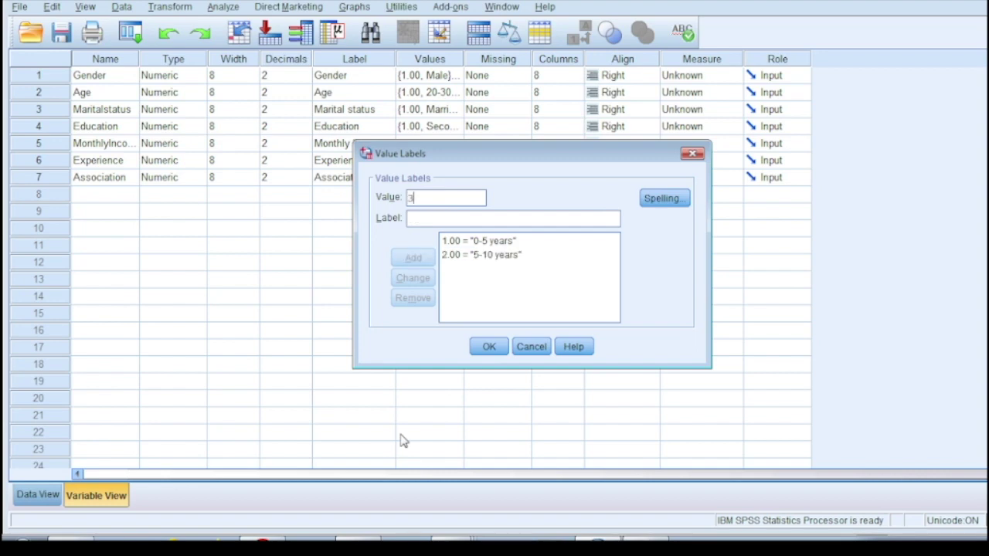
pyautogui.write('10-15 years')
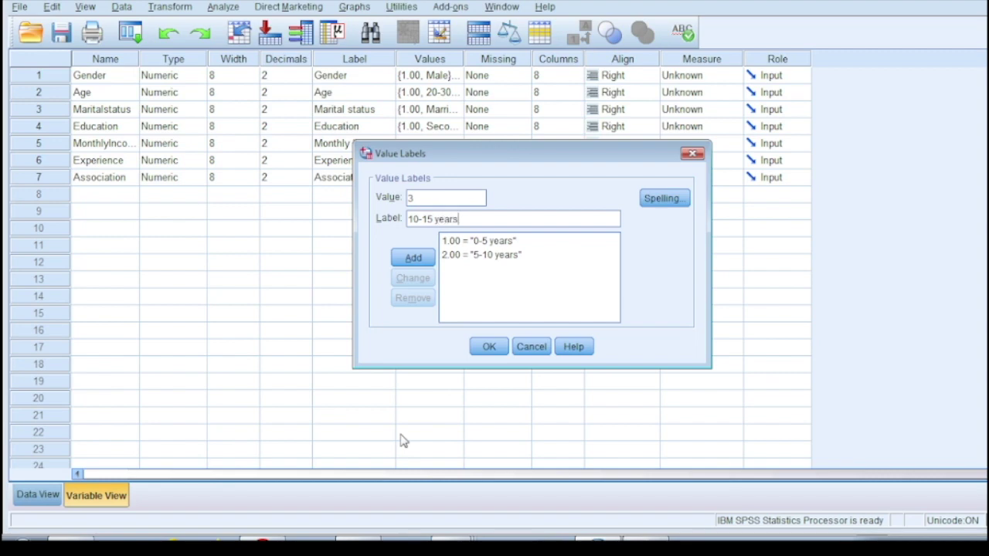
pyautogui.press('Return')
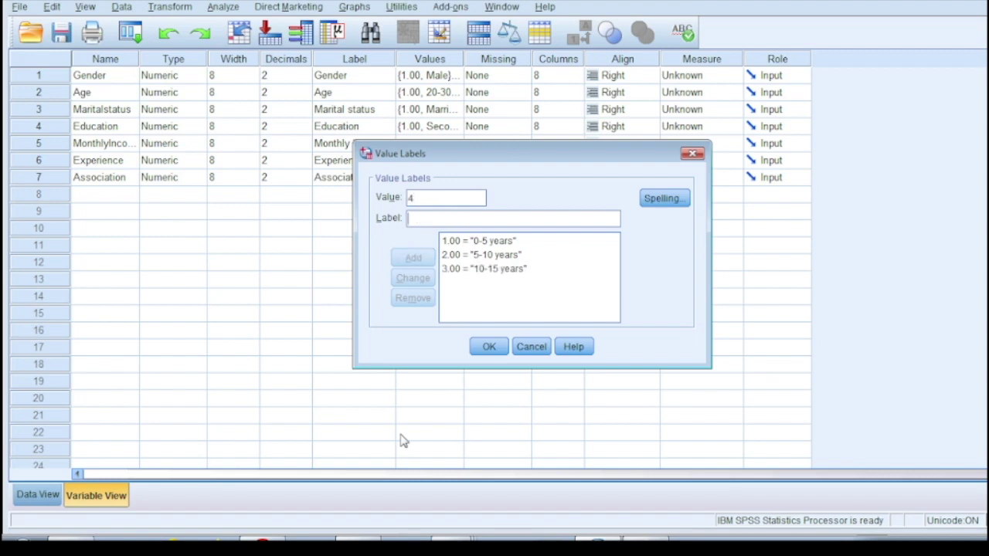
# Add the Experience value label 4 = Above 15 years and apply the set.
pyautogui.write('Above')
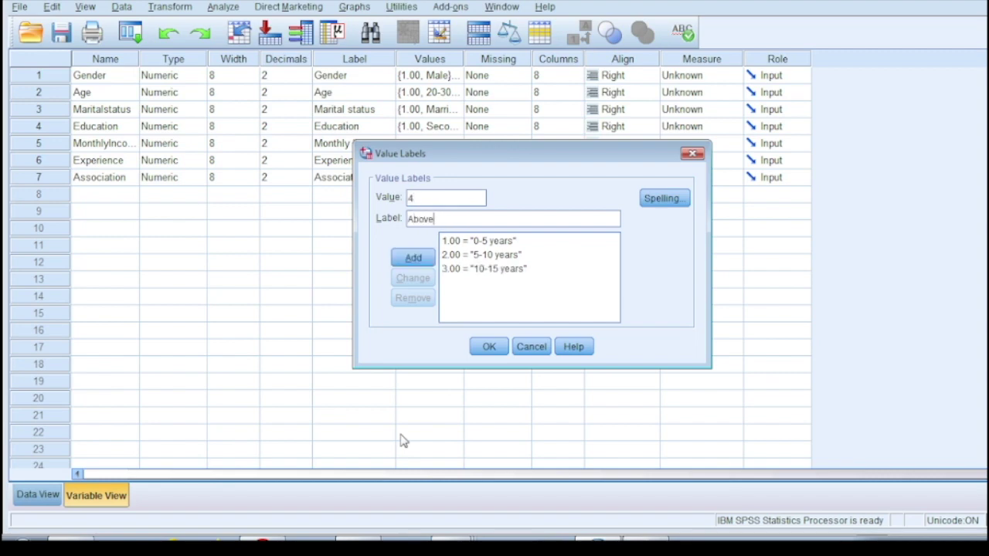
pyautogui.write(' 15 years')
pyautogui.press('Return')
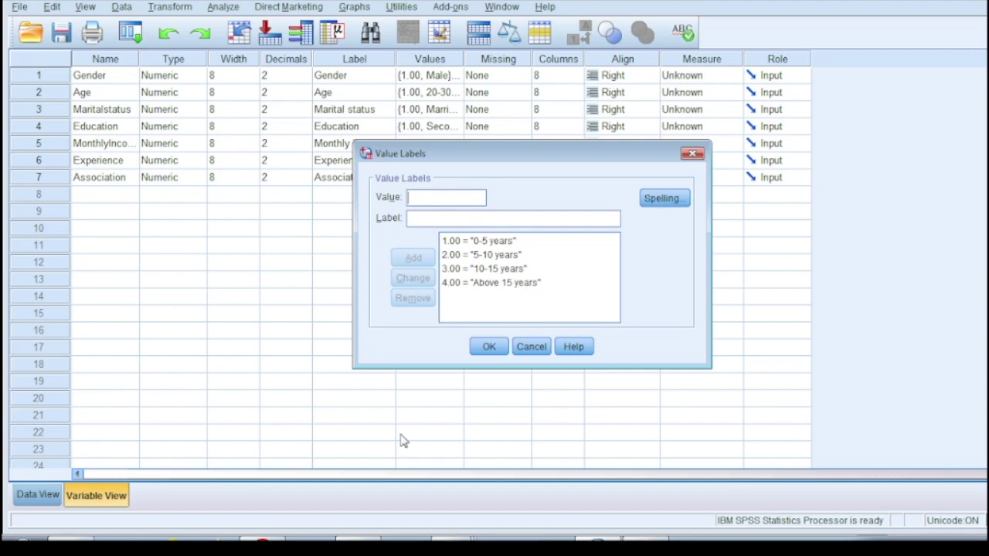
pyautogui.click(491, 349)
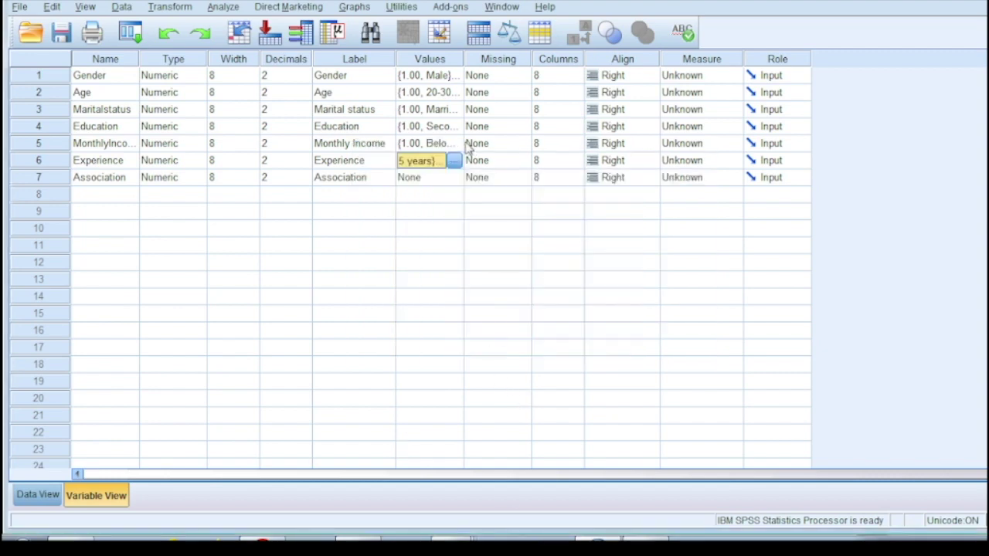
# Check the company association options in the Word questionnaire, and add the value label 1 = 0-5 years for the Association variable in SPSS.
pyautogui.click(455, 184)
pyautogui.click(454, 182)
pyautogui.write('1')
pyautogui.hotkey('alt', 'Tab')
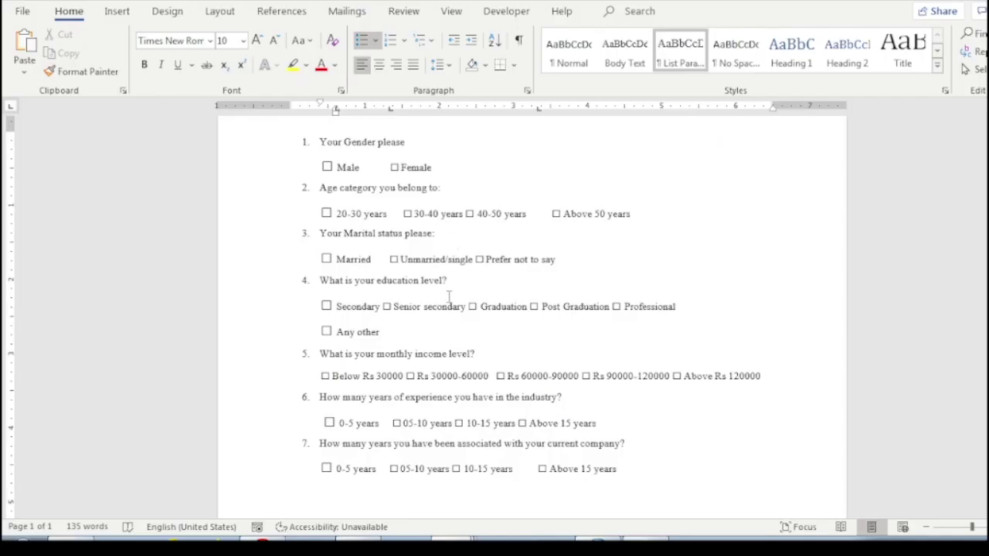
pyautogui.hotkey('alt', 'Tab')
pyautogui.press('Tab')
pyautogui.write('0-')
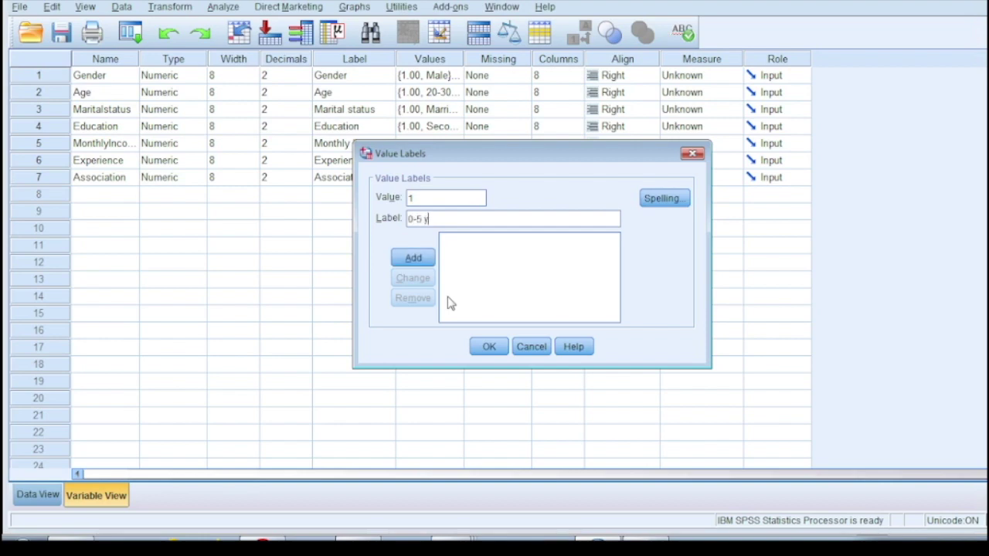
pyautogui.hotkey('alt', 'a')
# Add the Association value labels 2 = 5-10 years and 3 = 10-15 years.
pyautogui.write('2')
pyautogui.write('5-1')
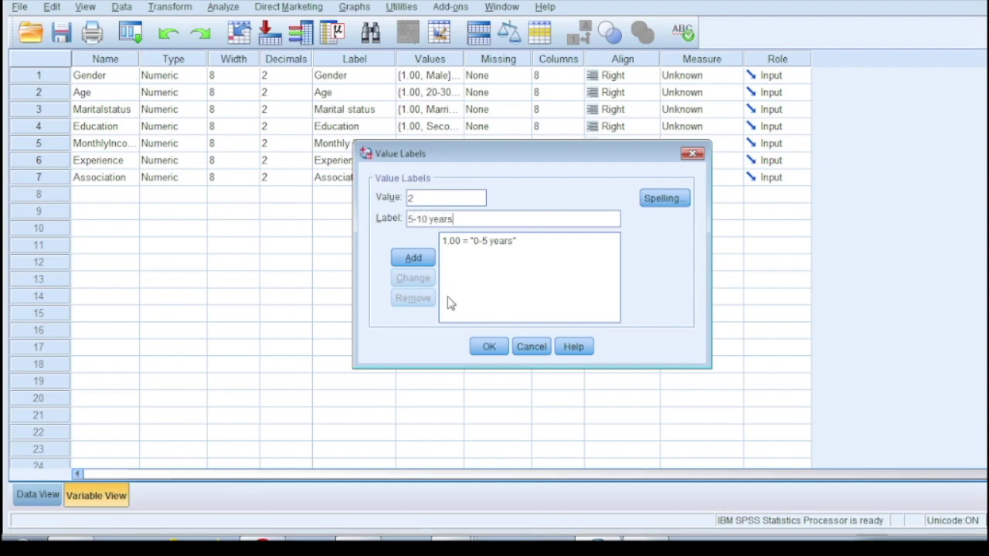
pyautogui.hotkey('alt', 'a')
pyautogui.write('10-')
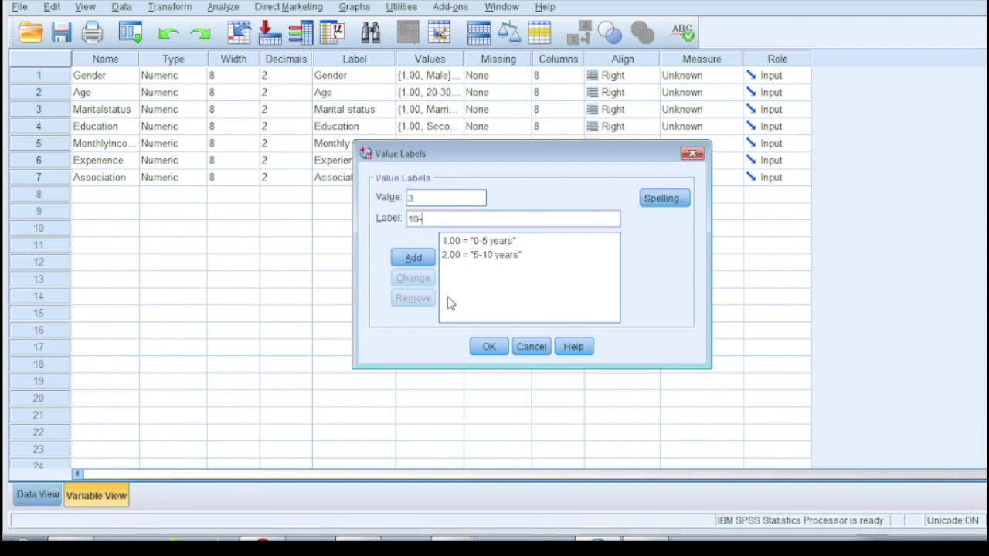
pyautogui.hotkey('alt', 'a')
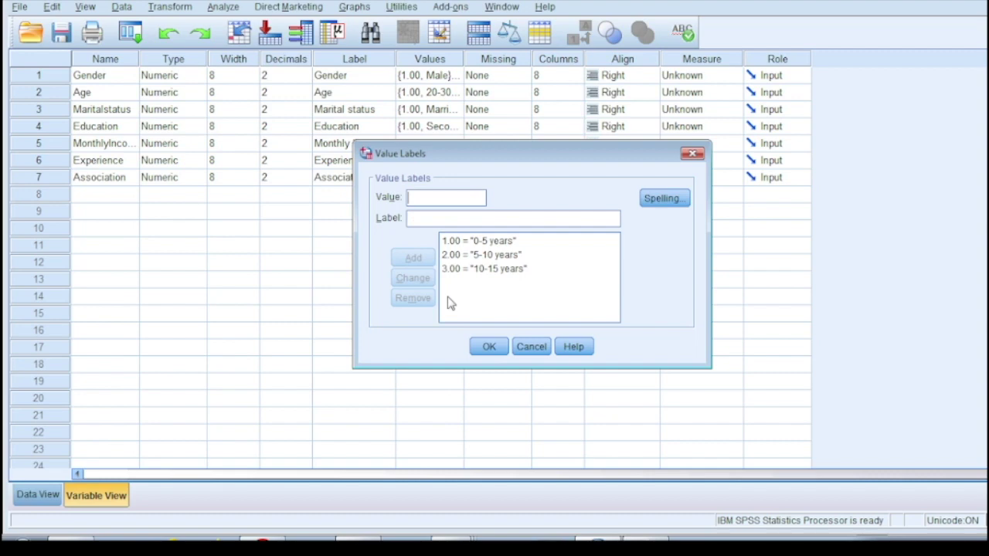
# Add the Association value label 4 = Above 15 years and apply the set.
pyautogui.write('Ab')
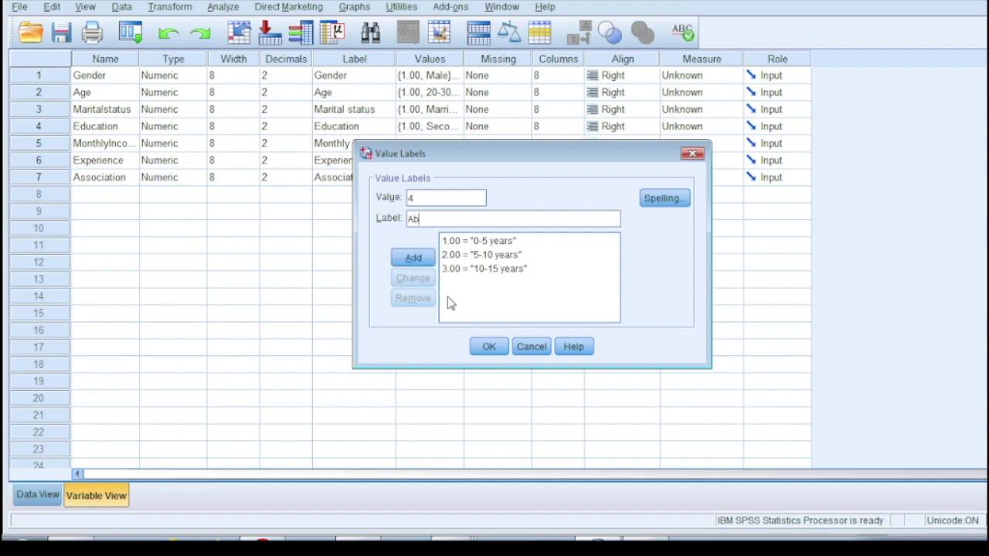
pyautogui.write('ove 15 years')
pyautogui.hotkey('alt', 'a')
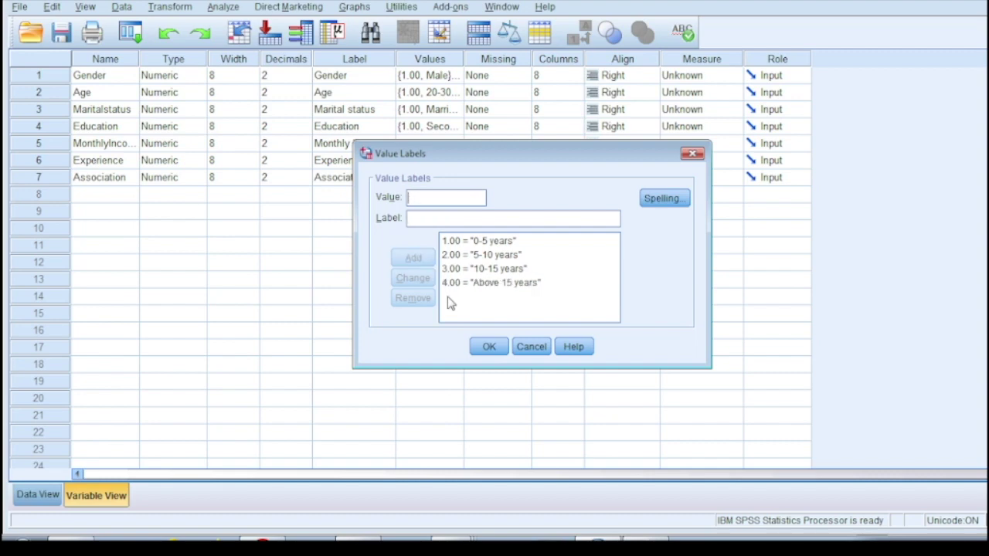
pyautogui.click(490, 347)
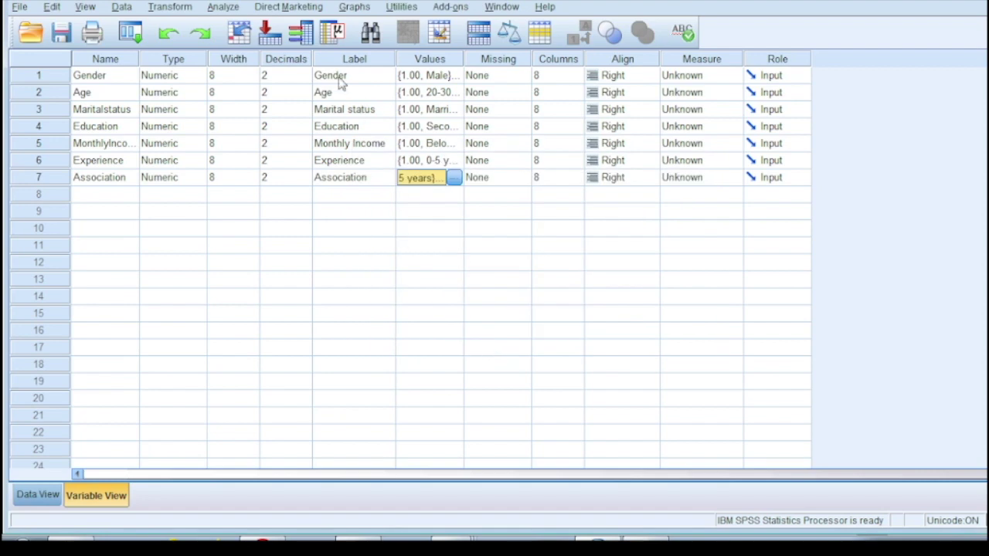
# Run a Frequencies analysis on all seven demographic variables.
pyautogui.click(236, 9)
pyautogui.moveTo(309, 44)
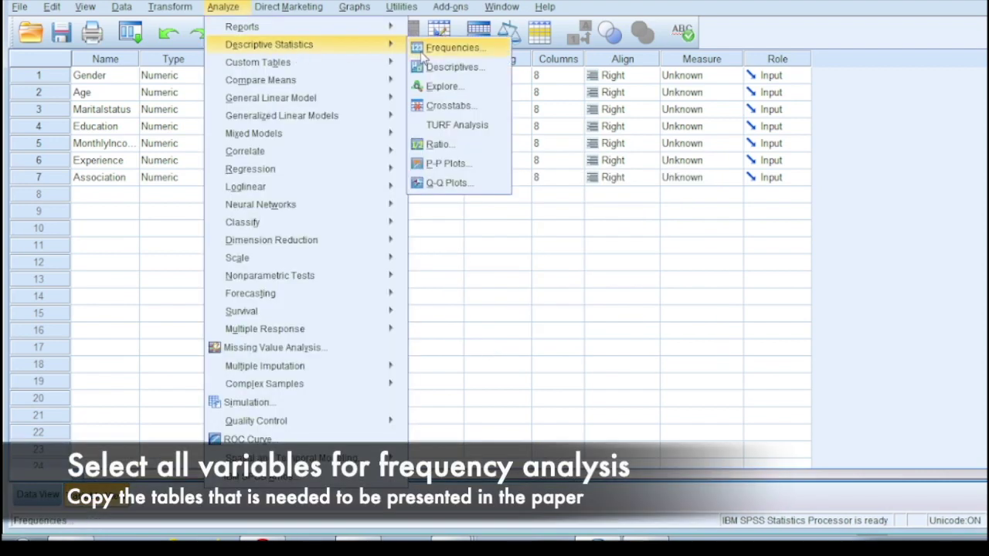
pyautogui.click(452, 48)
pyautogui.hotkey('ctrl', 'a')
pyautogui.click(344, 189)
pyautogui.click(302, 292)
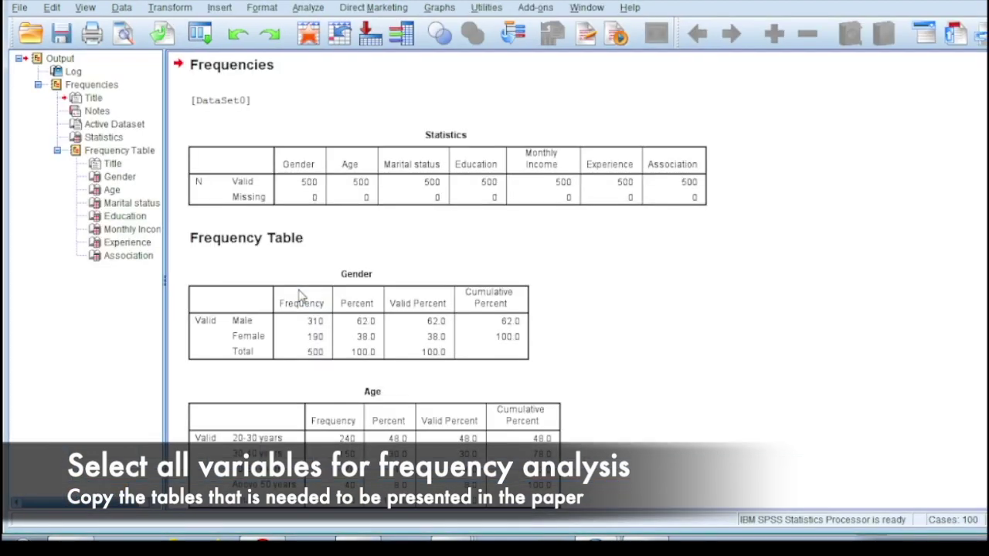
# Copy the seven frequency tables, Gender through Association, from the SPSS output and paste them into a new Excel worksheet.
pyautogui.click(120, 177)
pyautogui.click(112, 190)
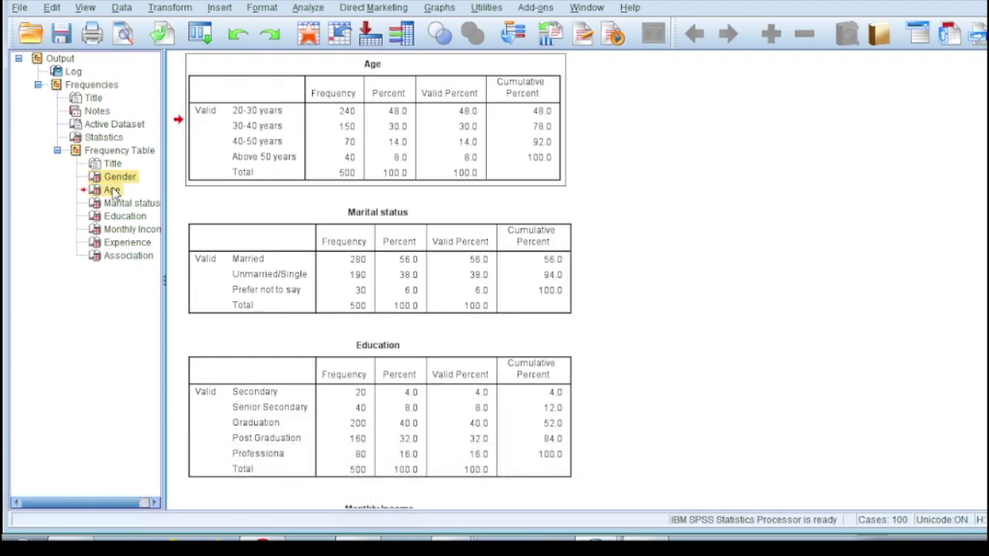
pyautogui.click(116, 203)
pyautogui.click(115, 216)
pyautogui.click(116, 229)
pyautogui.click(116, 243)
pyautogui.click(116, 256)
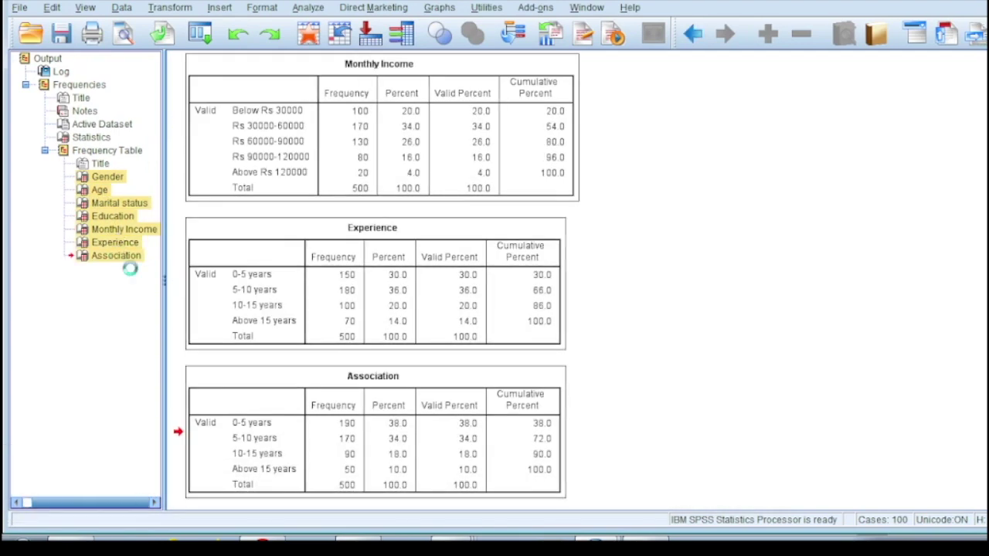
pyautogui.click(360, 543)
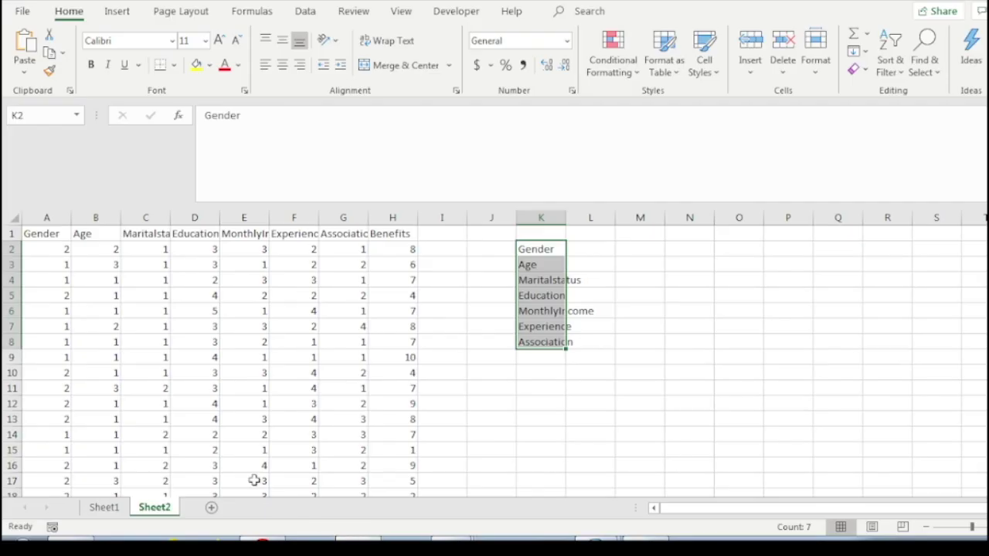
pyautogui.click(247, 507)
pyautogui.hotkey('ctrl', 'v')
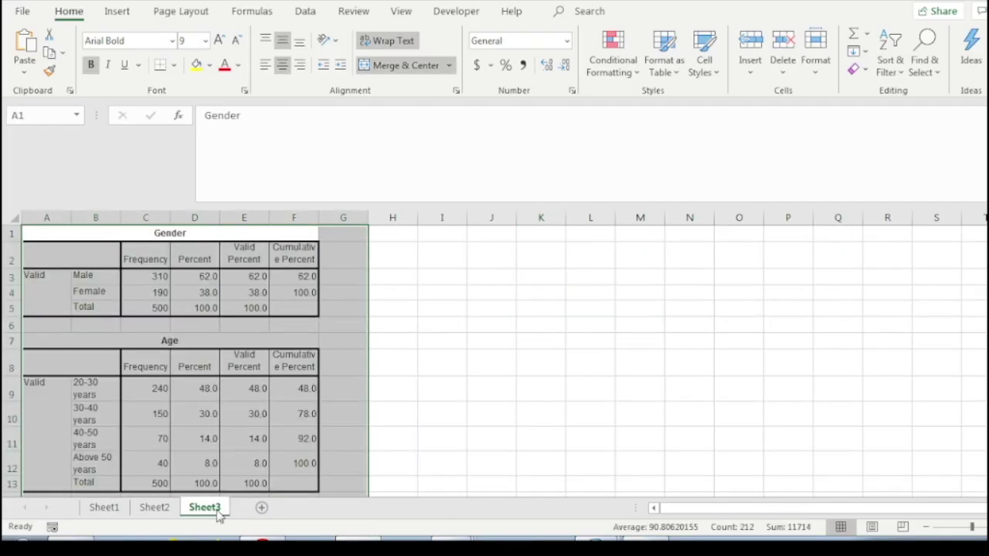
# Replace the Valid labels of the first two frequency tables with Gender and Age.
pyautogui.click(386, 389)
pyautogui.click(55, 309)
pyautogui.write('Gender')
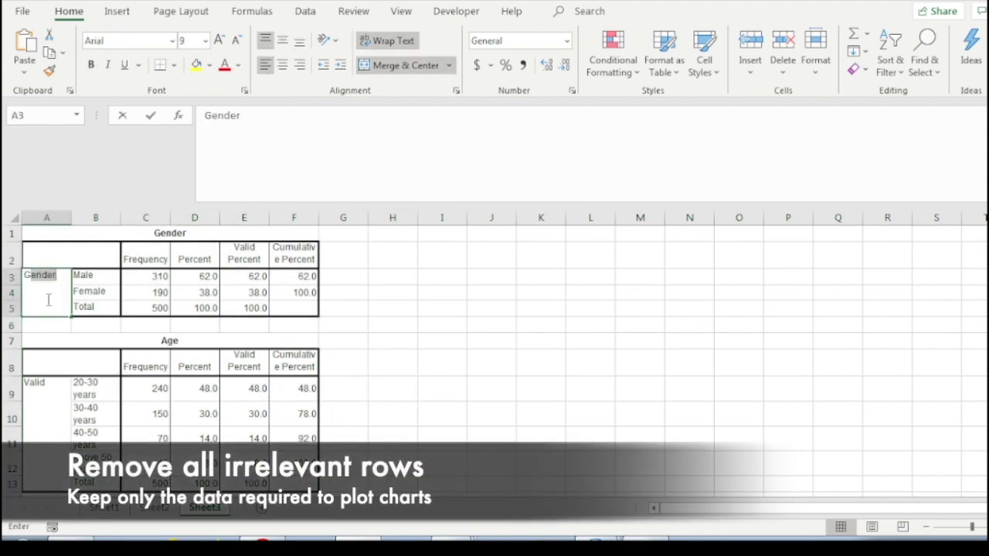
pyautogui.press('Return')
pyautogui.click(48, 436)
pyautogui.write('Age')
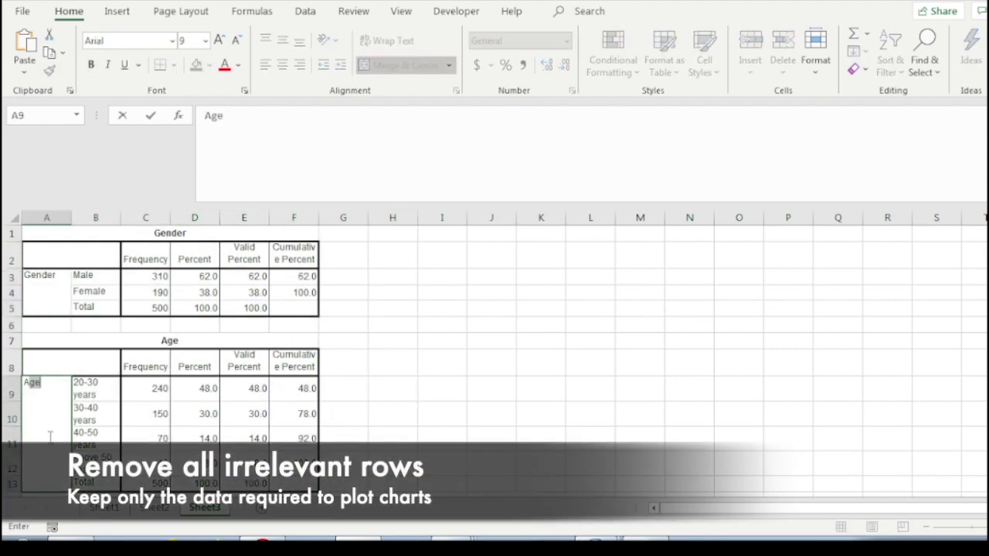
pyautogui.press('Return')
# Delete the Total, blank, title and header rows between the Gender and Age data, plus the Gender title row.
pyautogui.moveTo(21, 295); pyautogui.dragTo(22, 349)
pyautogui.rightClick(22, 349)
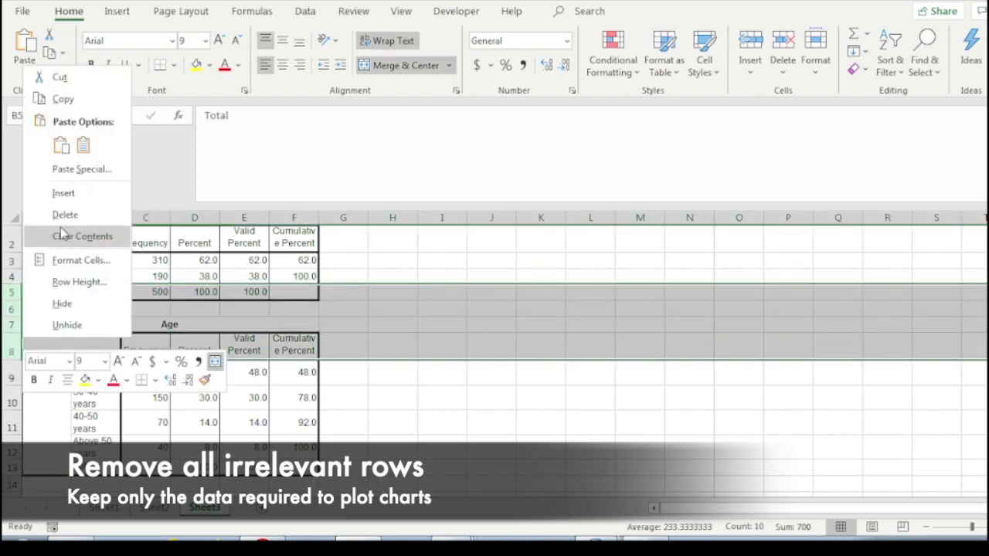
pyautogui.click(62, 215)
pyautogui.hotkey('ctrl', 'Home')
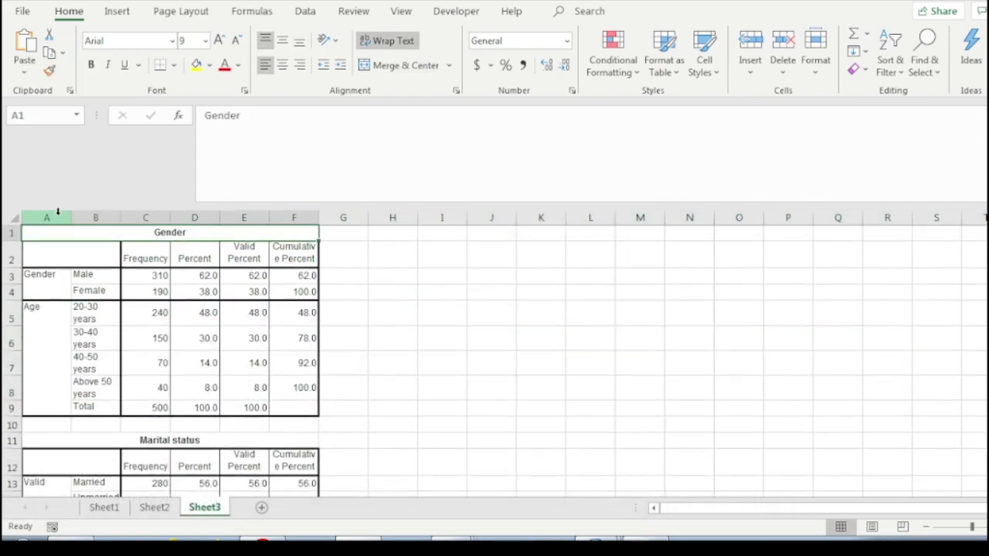
pyautogui.rightClick(10, 233)
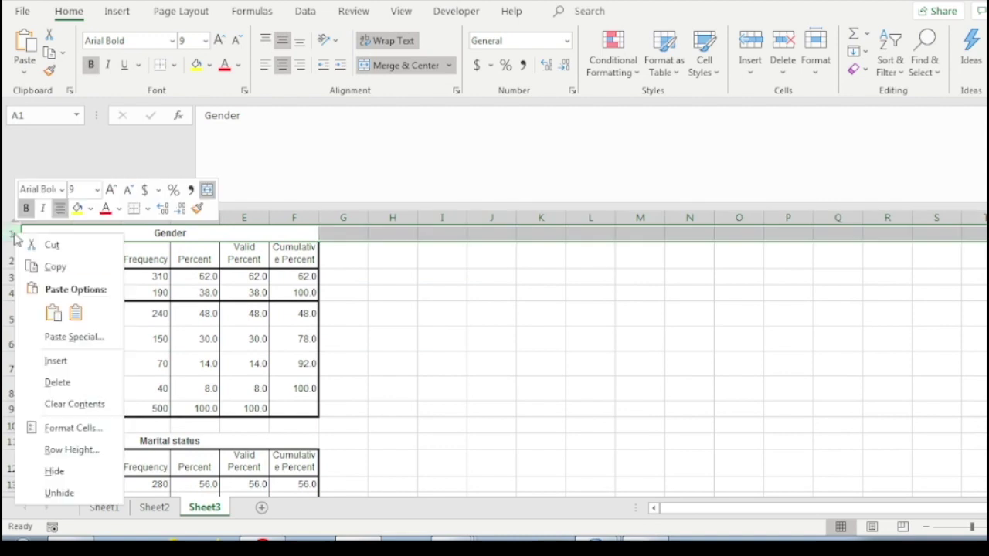
pyautogui.click(78, 382)
# Label the marital status data as Marital status and delete the Total, blank, title and header rows separating it from Age.
pyautogui.click(77, 410)
pyautogui.press('Down')
pyautogui.press('Down')
pyautogui.press('Down')
pyautogui.press('Down')
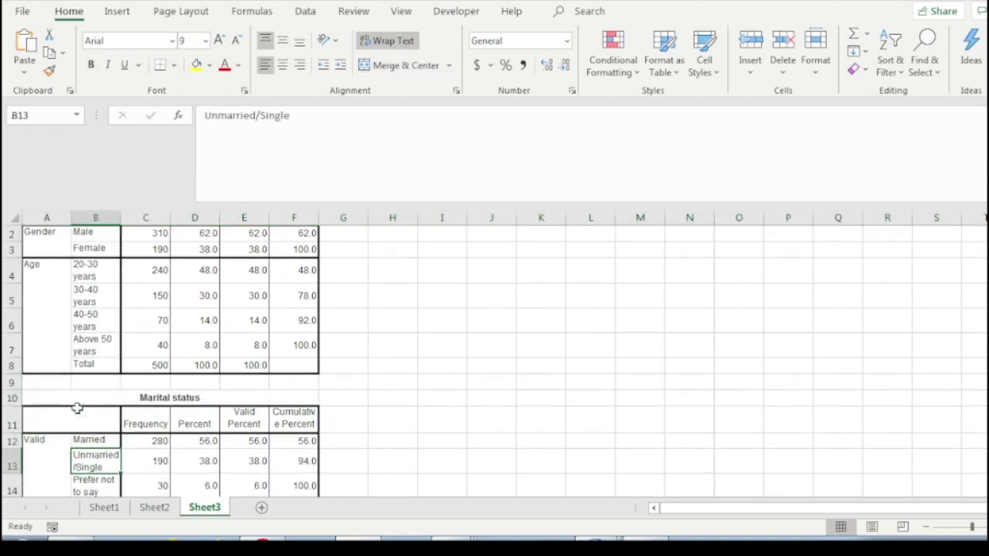
pyautogui.press('Left')
pyautogui.write('Marital status')
pyautogui.press('Return')
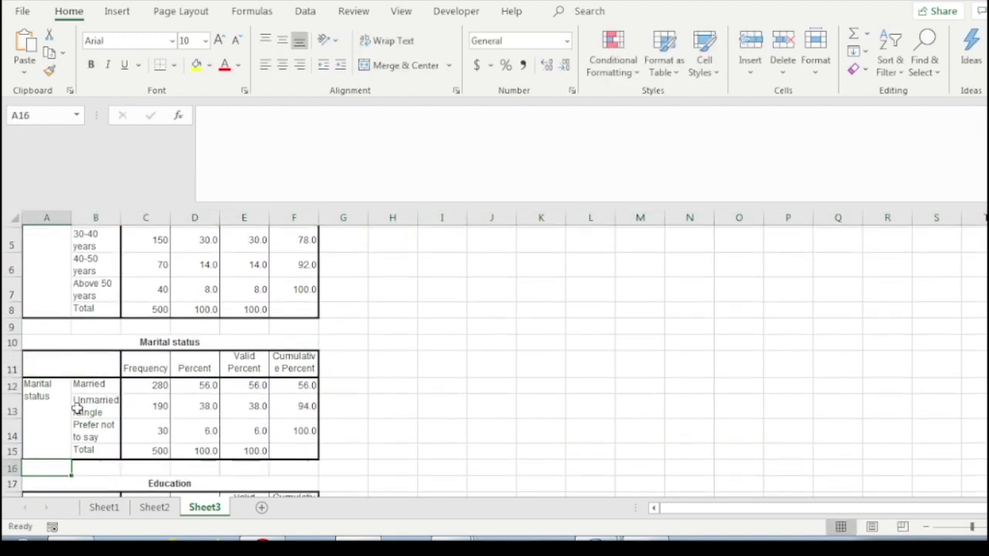
pyautogui.moveTo(18, 305); pyautogui.dragTo(18, 366)
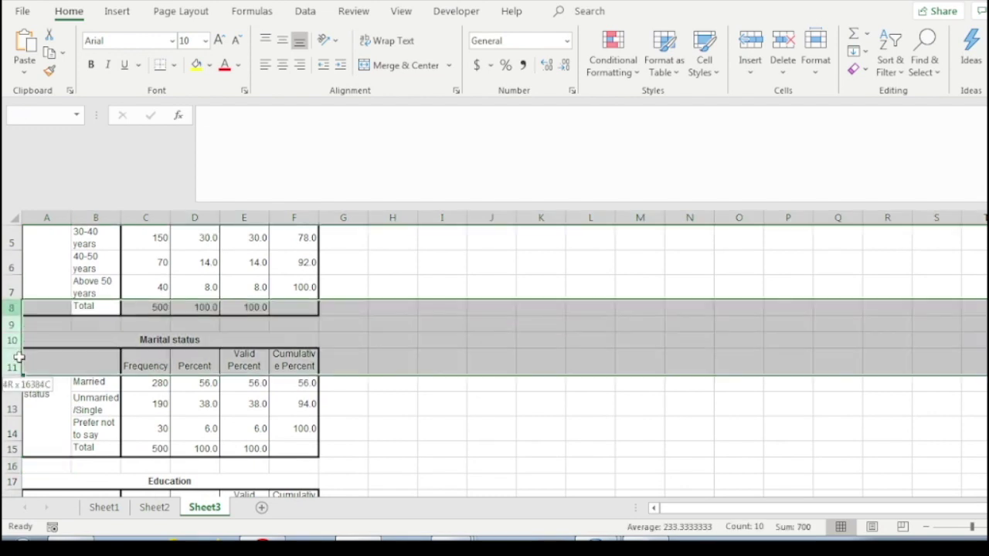
pyautogui.rightClick(21, 366)
pyautogui.click(65, 236)
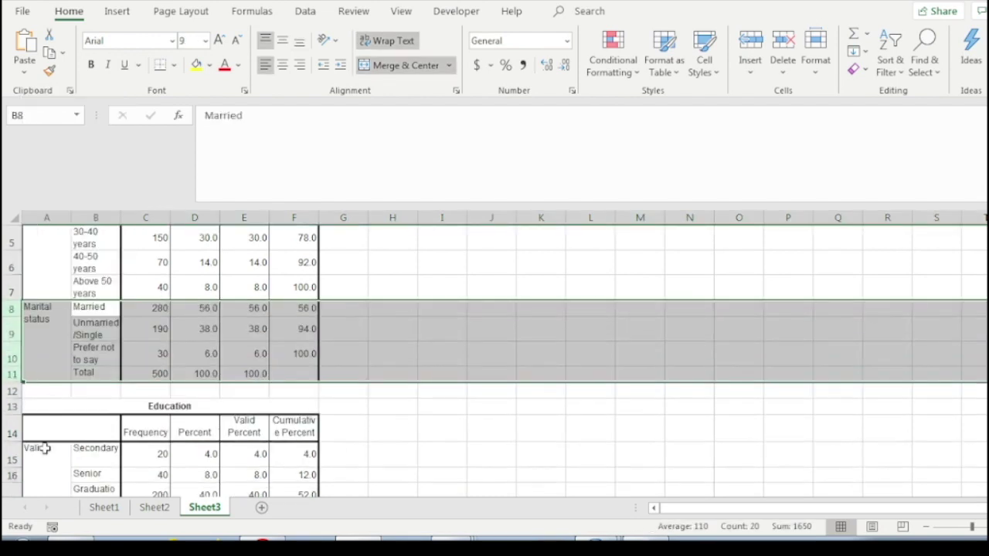
# Label the education data as Education and delete the Total, blank, title and header rows above it.
pyautogui.click(44, 459)
pyautogui.write('Education')
pyautogui.press('Return')
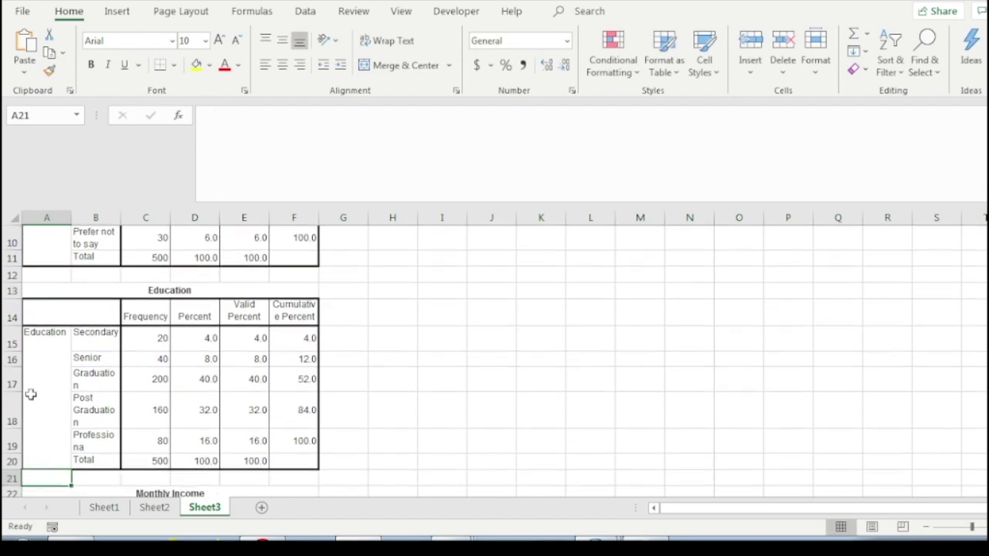
pyautogui.moveTo(11, 263); pyautogui.dragTo(13, 315)
pyautogui.rightClick(12, 315)
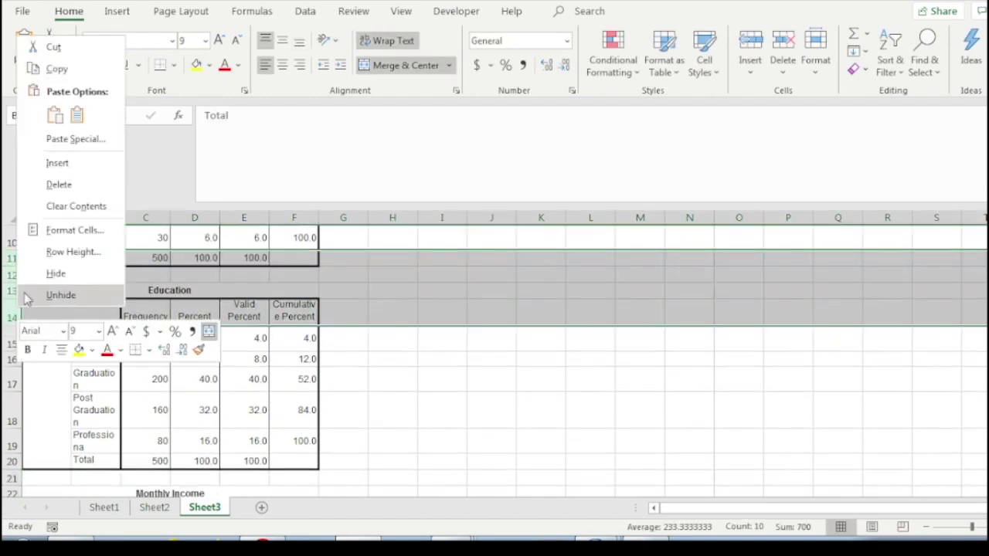
pyautogui.click(75, 186)
pyautogui.click(87, 361)
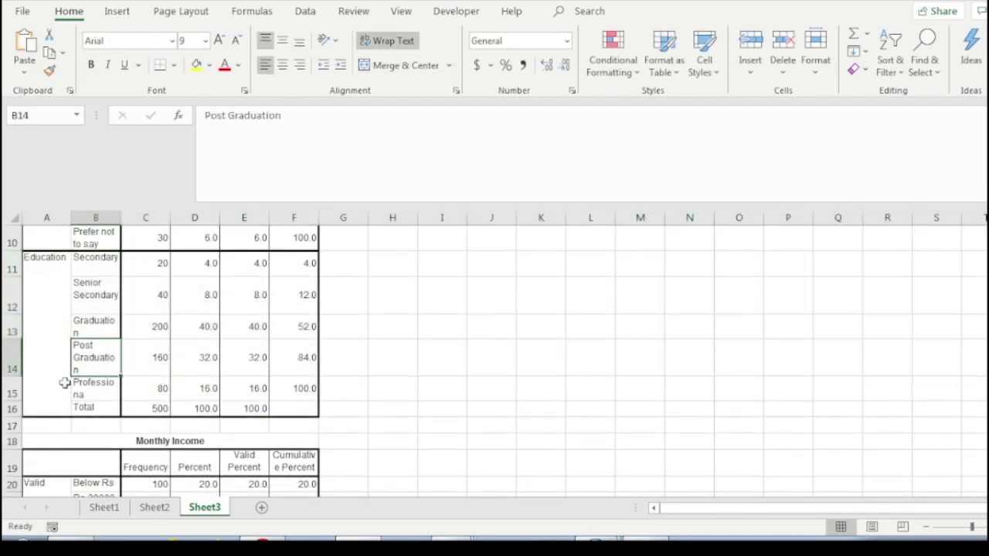
# Label the income data as Monthly Income and delete the Total, blank, title and header rows above it.
pyautogui.click(37, 484)
pyautogui.write('Monthly Income')
pyautogui.press('Return')
pyautogui.moveTo(16, 260); pyautogui.dragTo(13, 313)
pyautogui.rightClick(13, 316)
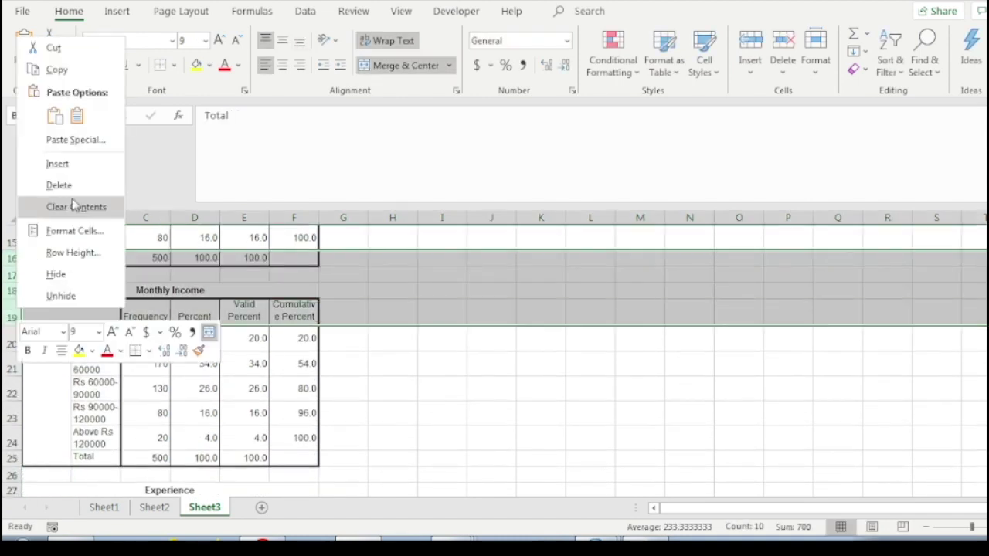
pyautogui.click(71, 187)
pyautogui.click(74, 315)
# Label the experience data as Experience and delete the Total, blank, title and header rows above it.
pyautogui.click(52, 461)
pyautogui.write('Experience')
pyautogui.press('Return')
pyautogui.moveTo(12, 284); pyautogui.dragTo(16, 341)
pyautogui.rightClick(16, 342)
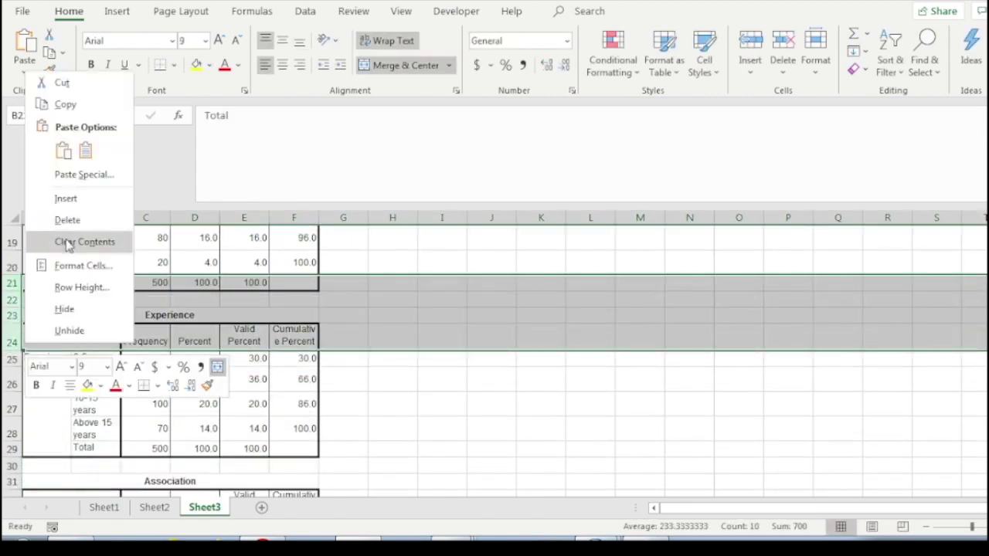
pyautogui.click(67, 221)
# Label the last table's data as Association and delete the Total, blank, title and header rows above it.
pyautogui.click(48, 484)
pyautogui.write('Association')
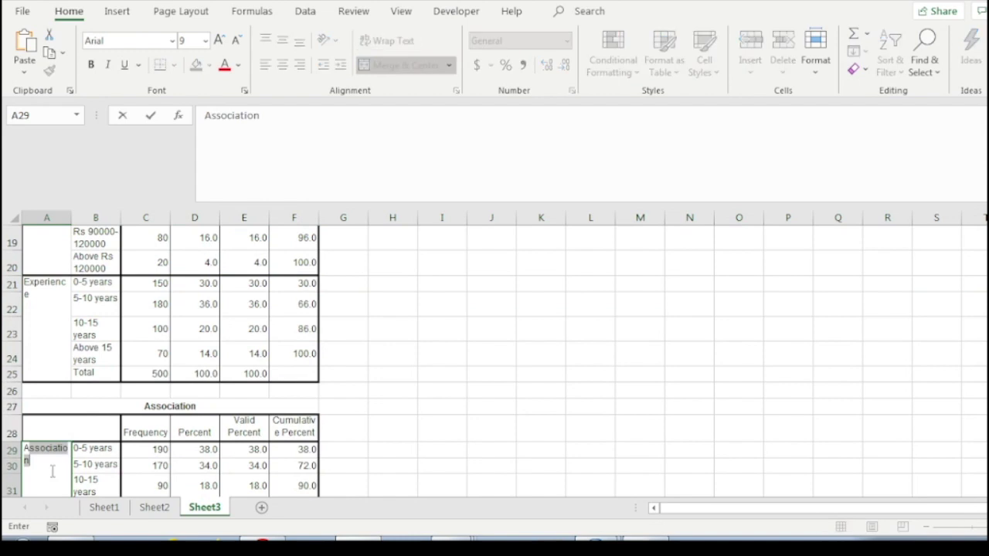
pyautogui.moveTo(102, 370); pyautogui.dragTo(12, 433)
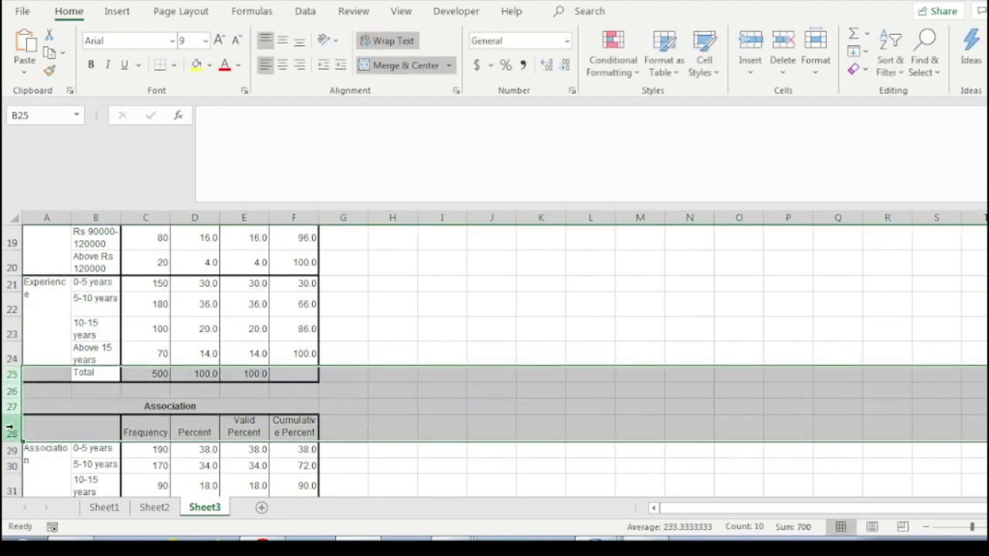
pyautogui.rightClick(11, 433)
pyautogui.click(51, 305)
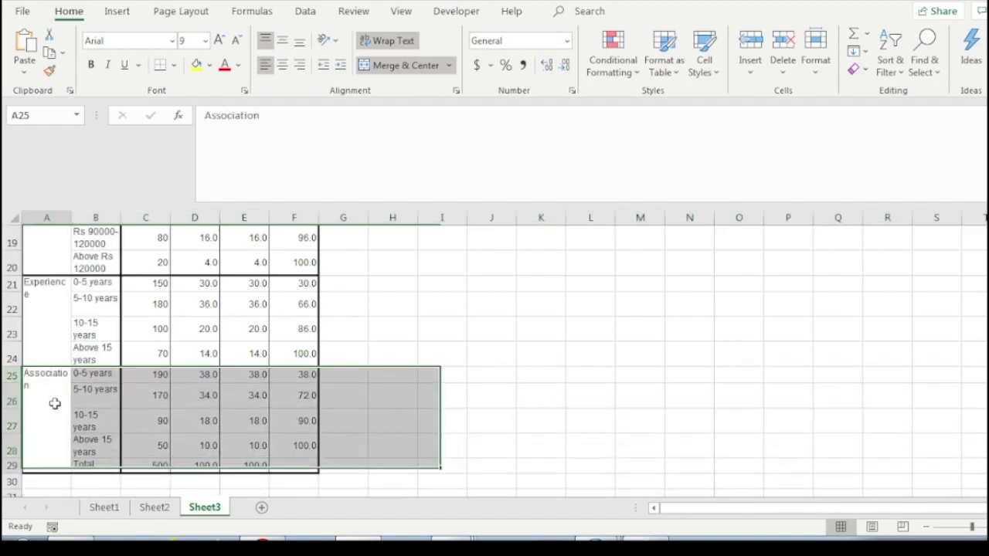
# Delete the Total row at the end of the Association data.
pyautogui.click(54, 404)
pyautogui.rightClick(9, 465)
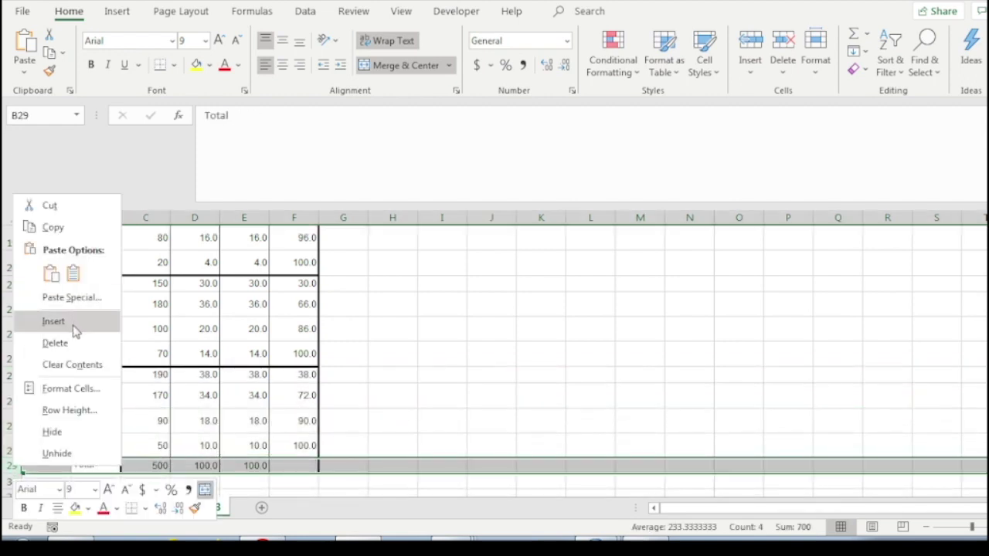
pyautogui.click(55, 342)
# Move the Frequency column to directly after the Cumulative Percent column.
pyautogui.scroll(6, 23, 473)
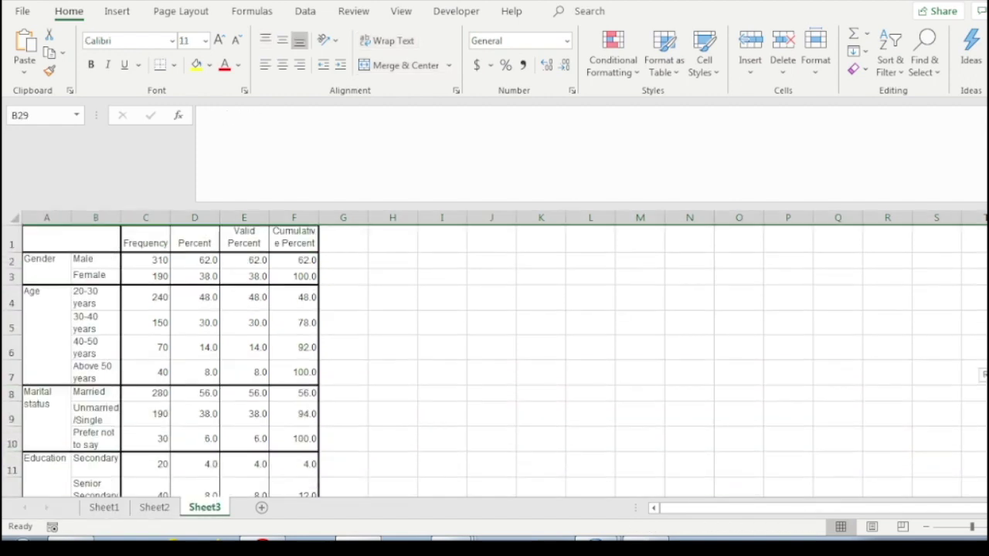
pyautogui.click(142, 213)
pyautogui.rightClick(142, 213)
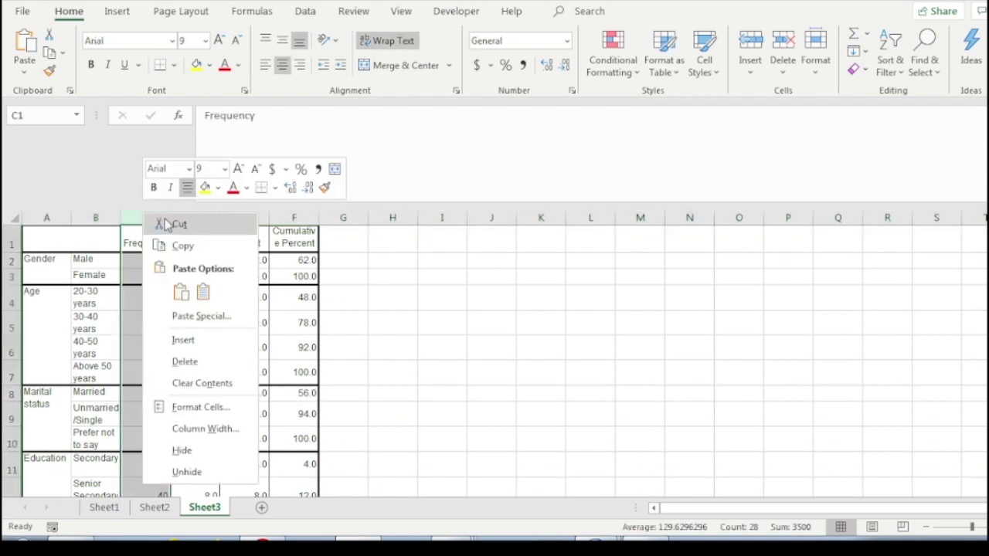
pyautogui.click(176, 224)
pyautogui.click(343, 218)
pyautogui.rightClick(337, 226)
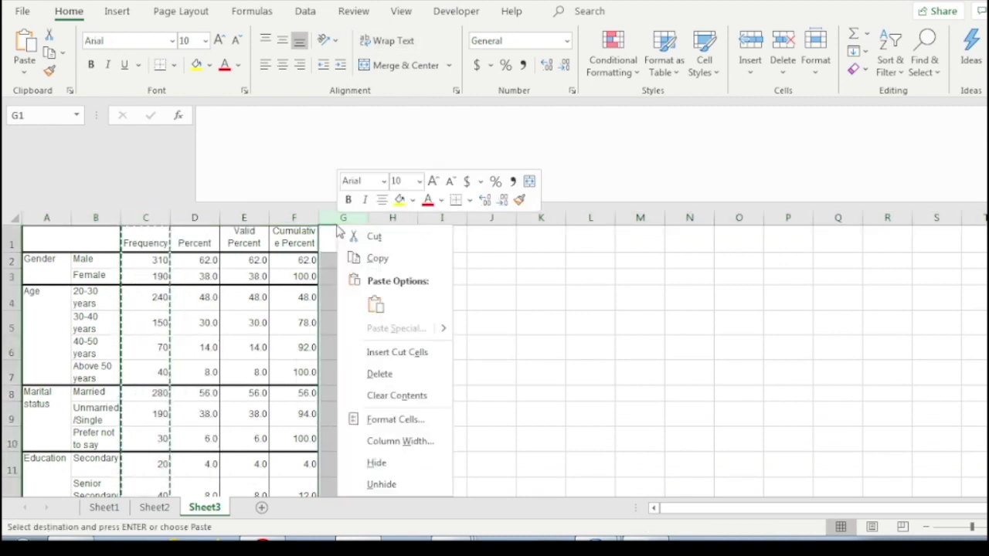
pyautogui.click(378, 353)
# Insert a column chart of the category labels and Percent values in A2:C28, and place it beside the top of the table.
pyautogui.moveTo(41, 268); pyautogui.dragTo(152, 444)
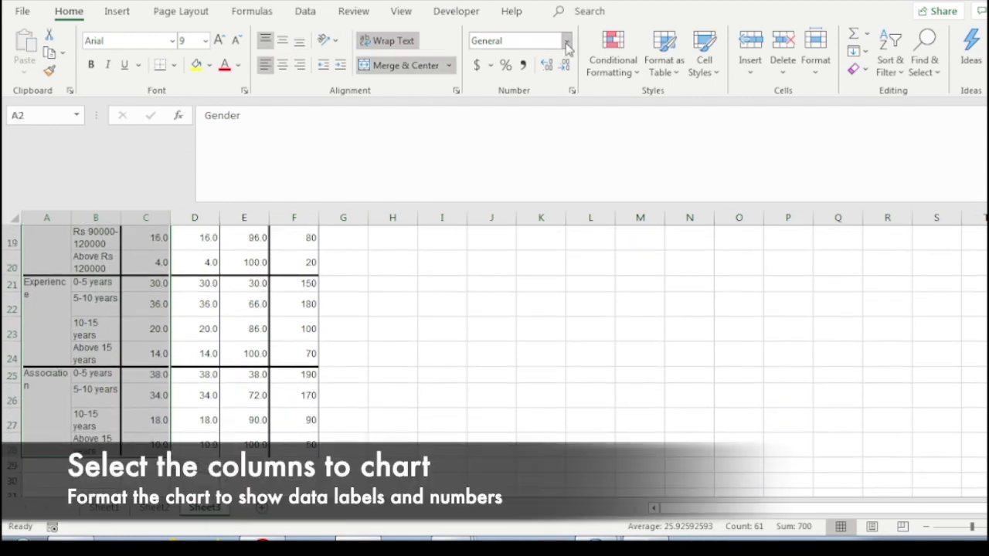
pyautogui.click(133, 11)
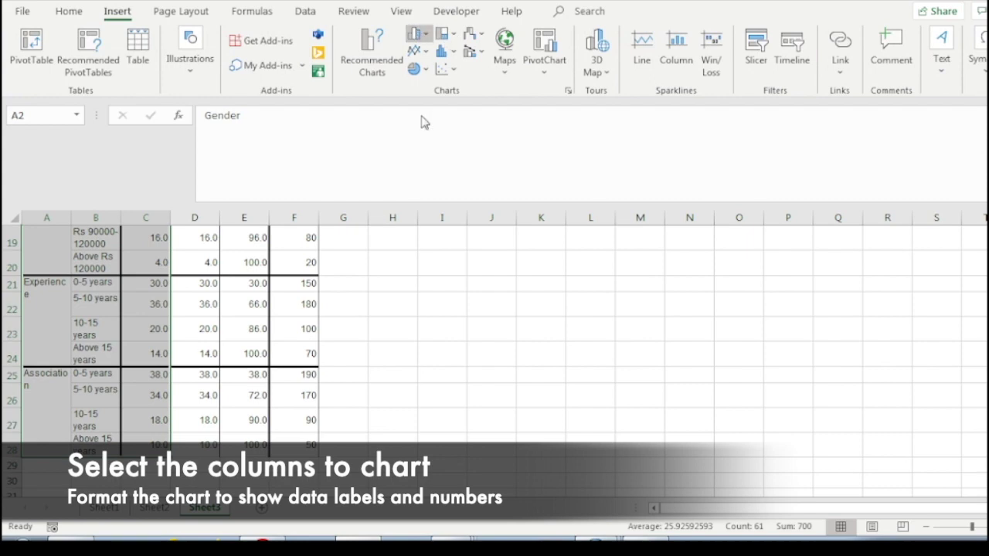
pyautogui.click(424, 89)
pyautogui.moveTo(988, 367)
pyautogui.mouseDown()
pyautogui.moveTo(988, 341)
pyautogui.moveTo(988, 352)
pyautogui.mouseUp()
pyautogui.moveTo(678, 427); pyautogui.dragTo(746, 248)
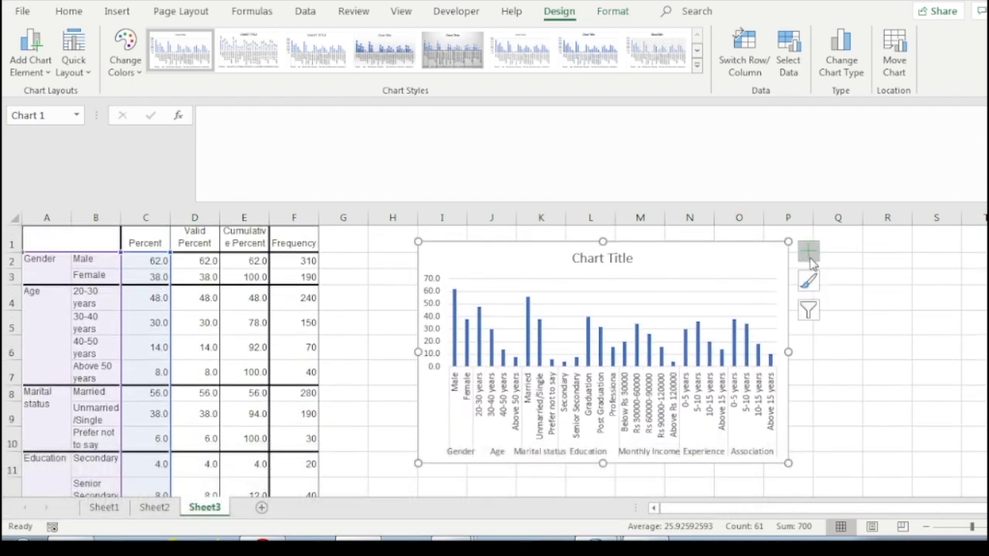
# Remove the chart's title and gridlines and turn on its data labels.
pyautogui.click(809, 251)
pyautogui.click(846, 301)
pyautogui.click(846, 364)
pyautogui.click(867, 320)
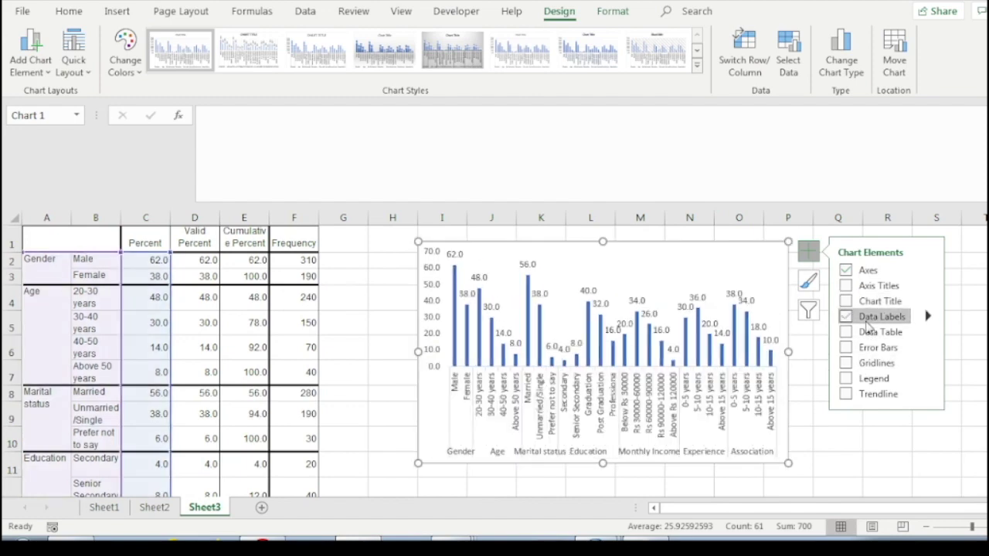
pyautogui.click(137, 261)
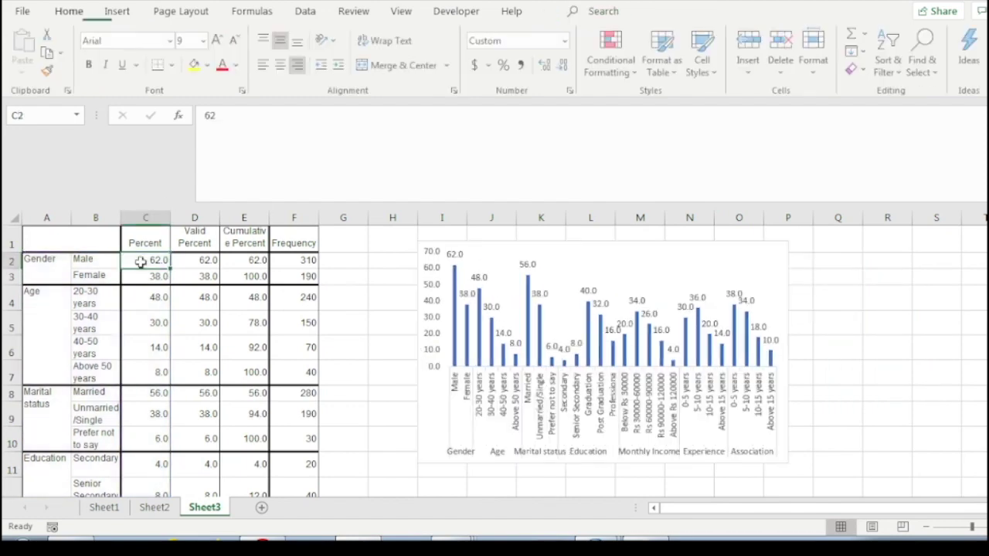
# Format the Percent values in C2:C28 as numbers with two decimal places.
pyautogui.hotkey('ctrl', 'shift', 'Down')
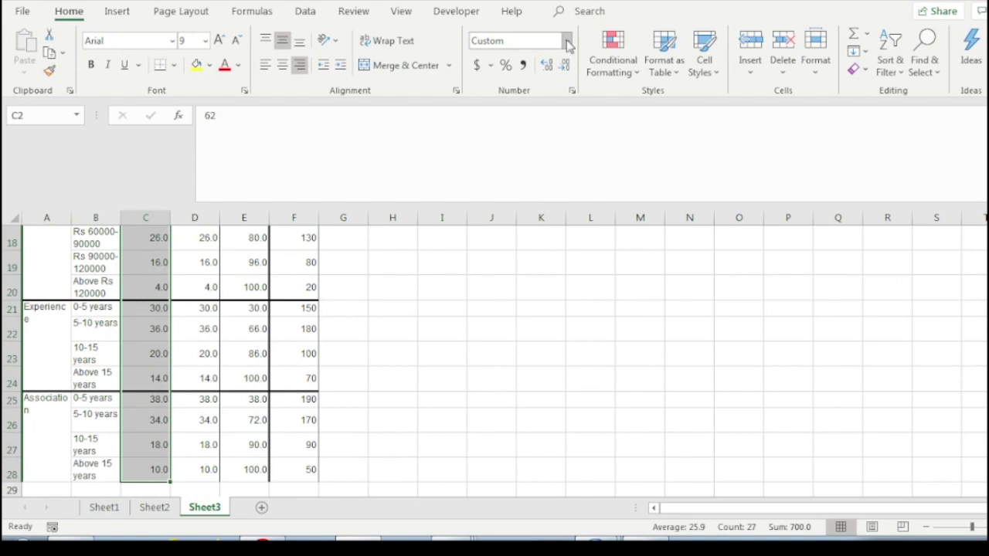
pyautogui.click(550, 108)
pyautogui.scroll(6, 876, 320)
pyautogui.click(876, 320)
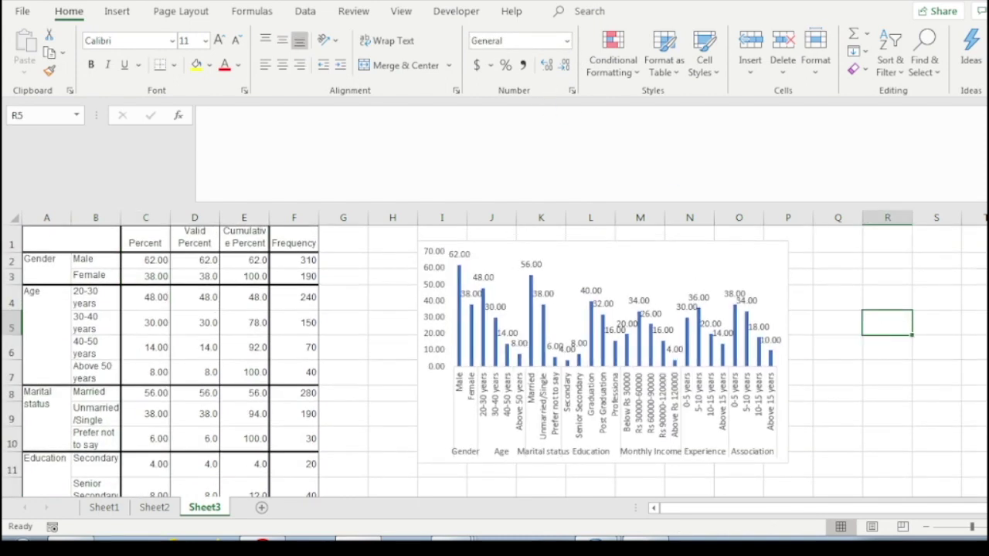
# Widen the percentage chart so that it extends to column Q.
pyautogui.click(788, 301)
pyautogui.moveTo(789, 351); pyautogui.dragTo(854, 351)
pyautogui.click(935, 373)
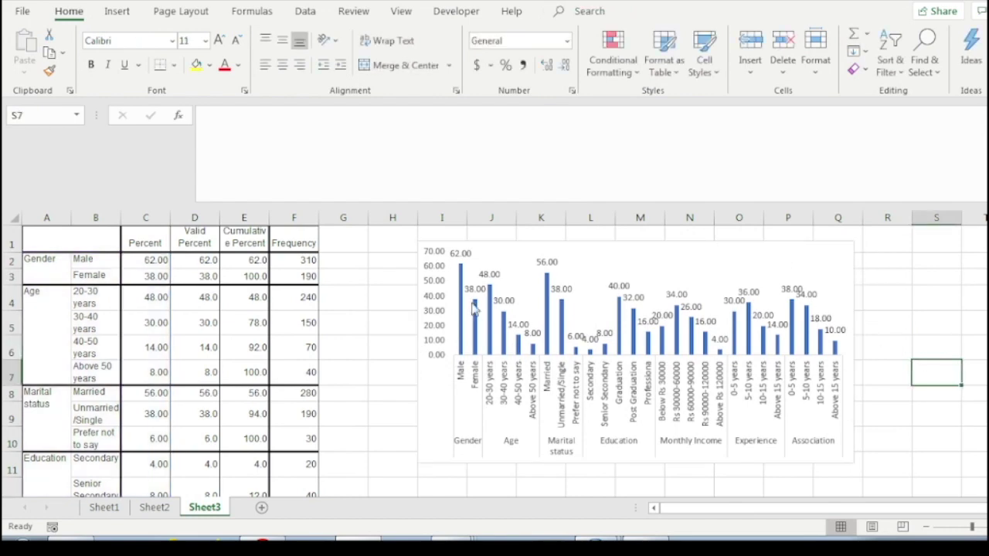
# Insert a column chart of the Gender and Age percentages in A2:C7 and place it below the first chart.
pyautogui.moveTo(47, 260); pyautogui.dragTo(142, 278)
pyautogui.click(117, 11)
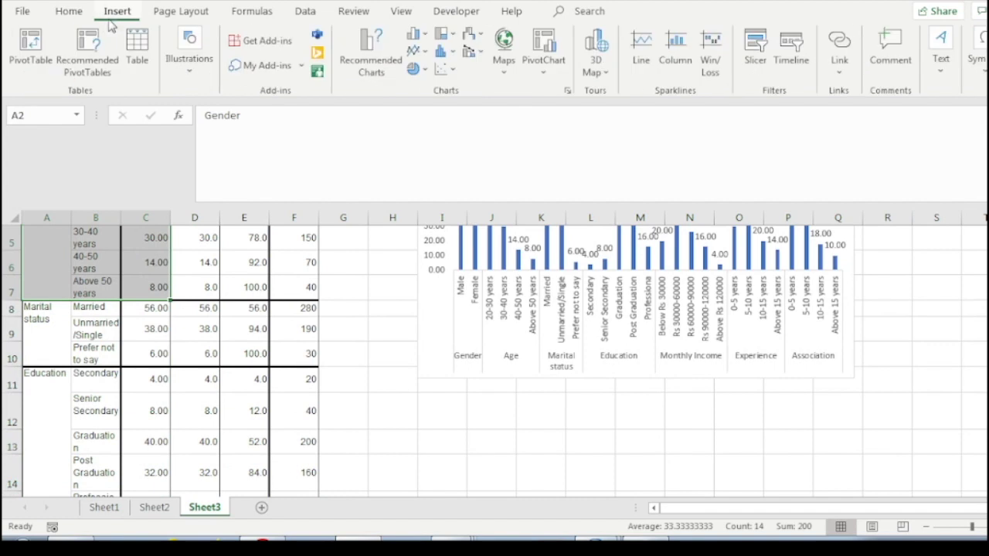
pyautogui.hotkey('alt', 'F1')
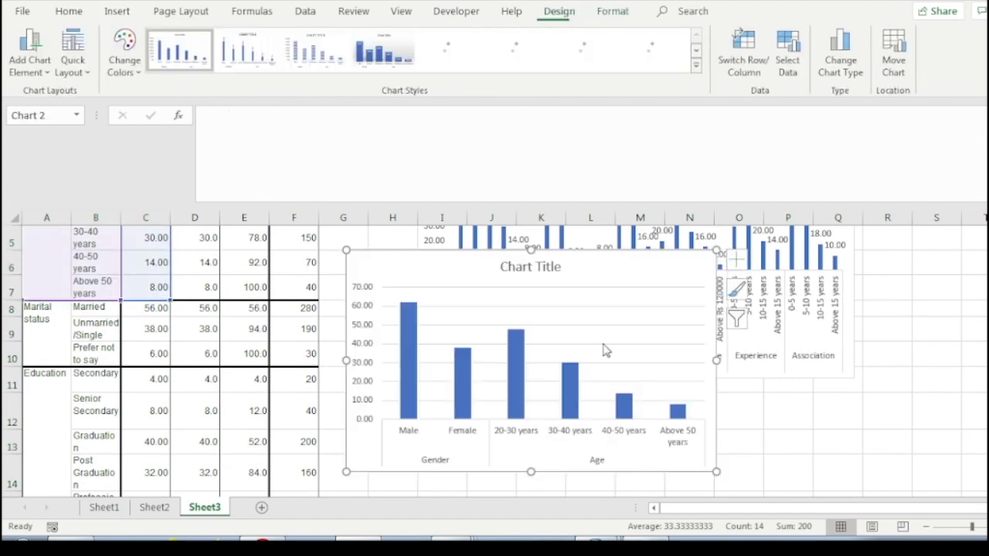
pyautogui.moveTo(703, 261); pyautogui.dragTo(785, 417)
# Extend the second chart's data range down to row 15 to include Marital status and Education.
pyautogui.moveTo(69, 323); pyautogui.dragTo(148, 369)
pyautogui.scroll(3, 604, 423)
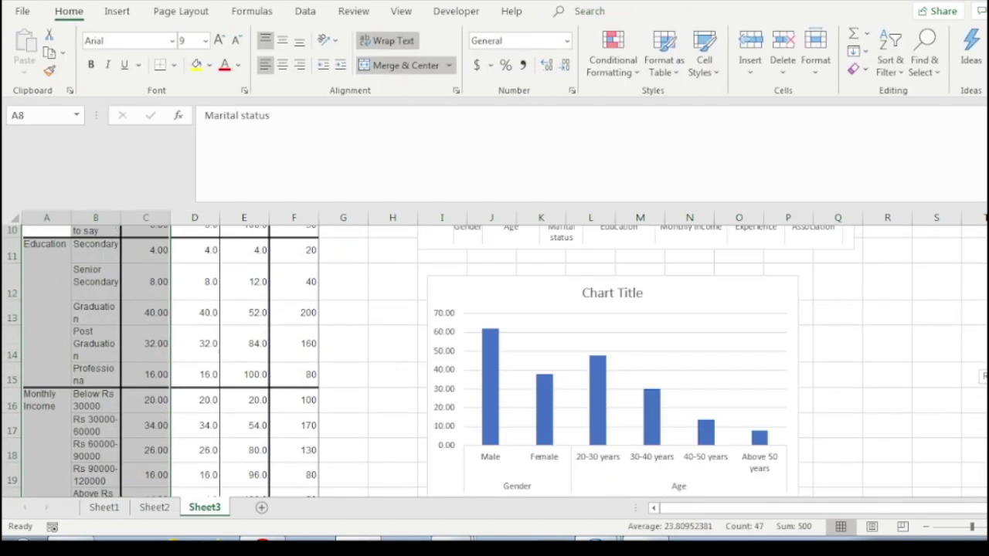
pyautogui.click(744, 308)
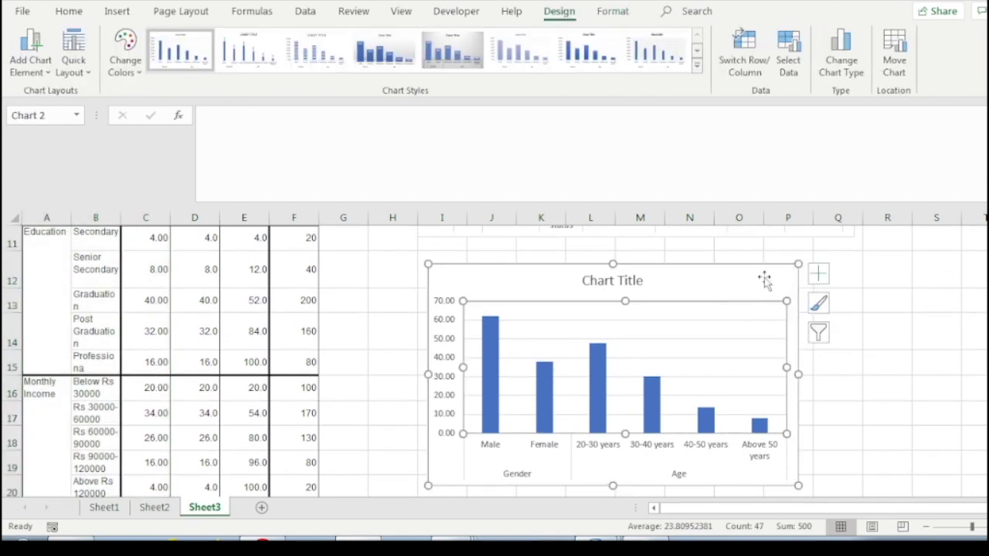
pyautogui.click(764, 280)
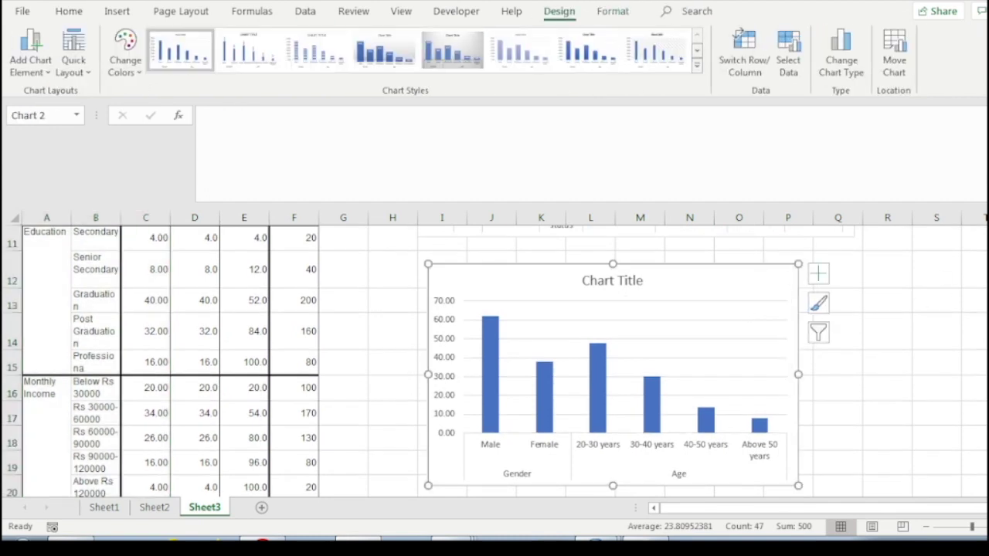
pyautogui.scroll(2, 494, 361)
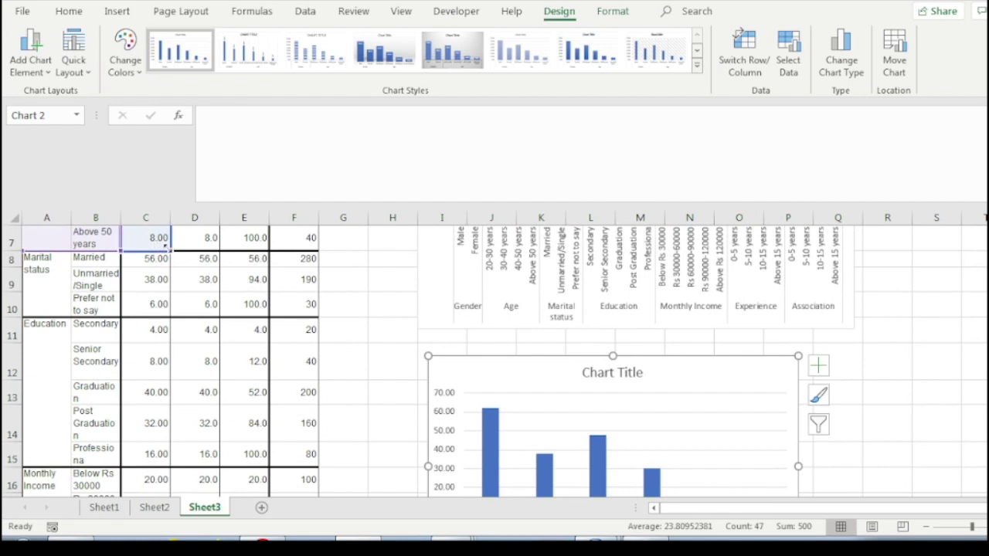
pyautogui.moveTo(170, 252); pyautogui.dragTo(163, 456)
# Insert a column chart of the Monthly Income, Experience and Association percentages in A16:C28.
pyautogui.moveTo(55, 479); pyautogui.dragTo(139, 316)
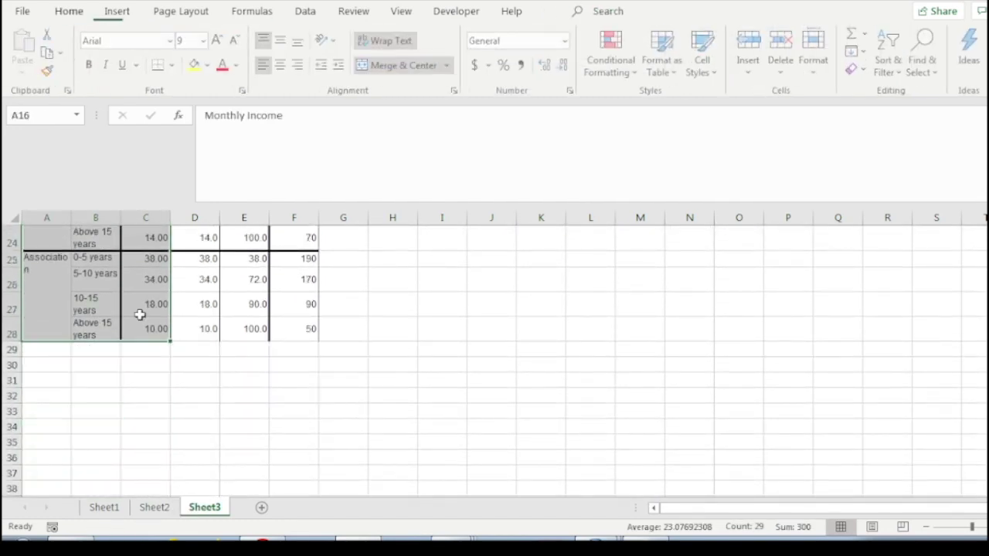
pyautogui.click(118, 12)
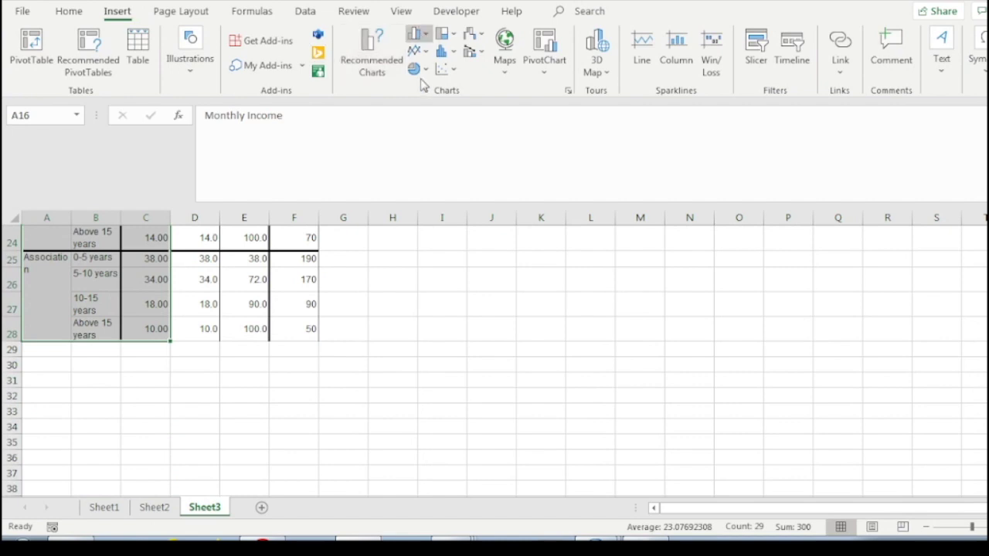
pyautogui.click(422, 80)
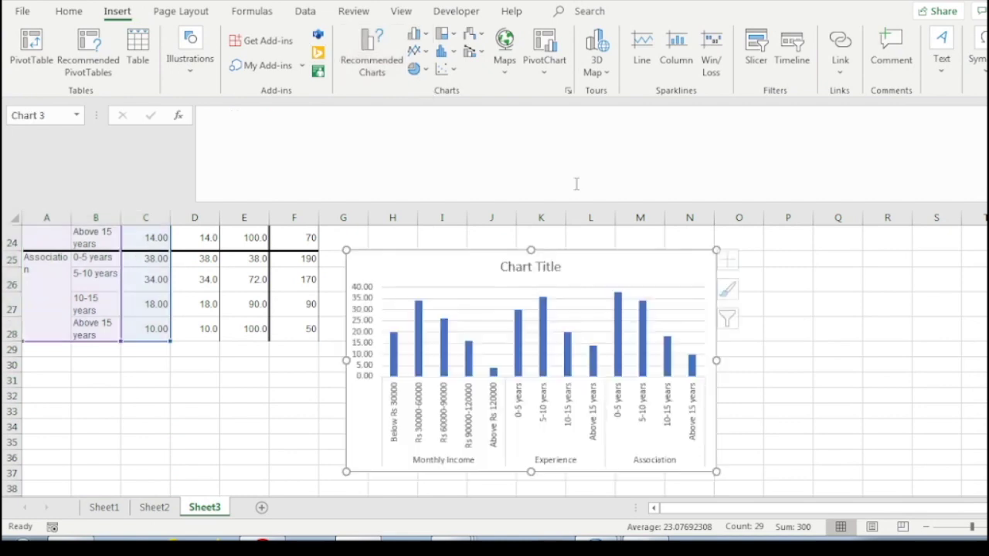
# Remove the title and gridlines from the Monthly Income, Experience and Association chart and turn on its data labels.
pyautogui.click(738, 263)
pyautogui.click(775, 309)
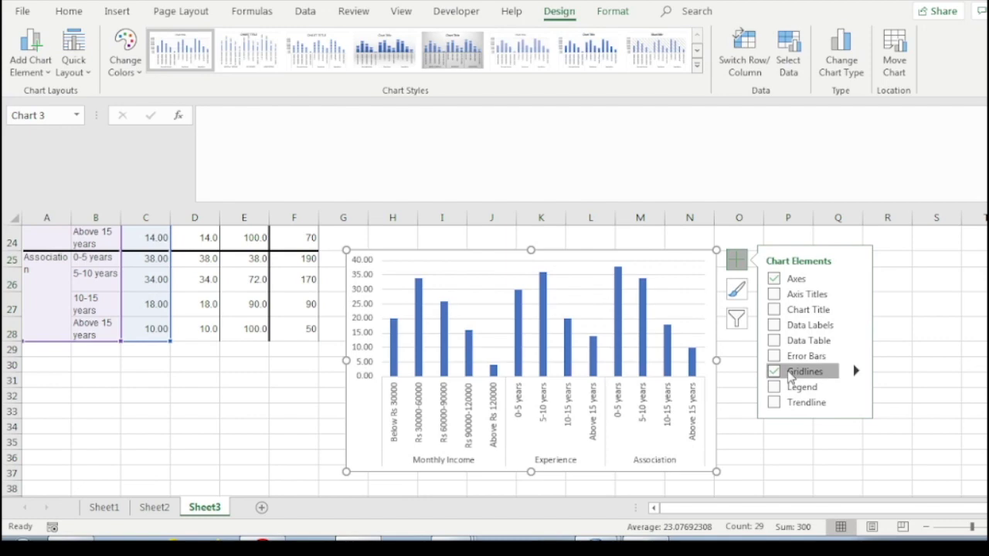
pyautogui.click(790, 374)
pyautogui.click(778, 325)
pyautogui.click(936, 365)
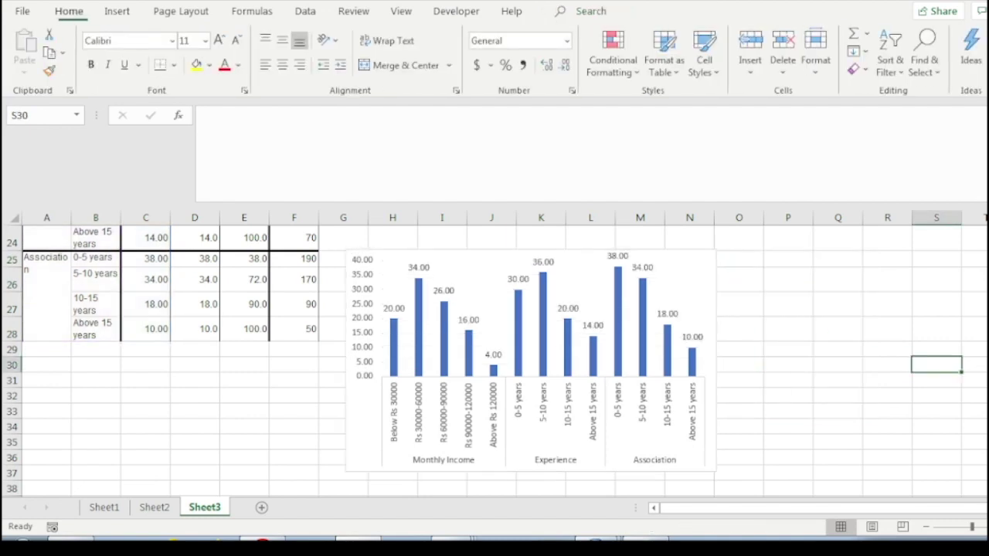
# Remove the title and gridlines from the Gender to Education chart and turn on its data labels.
pyautogui.scroll(5, 494, 360)
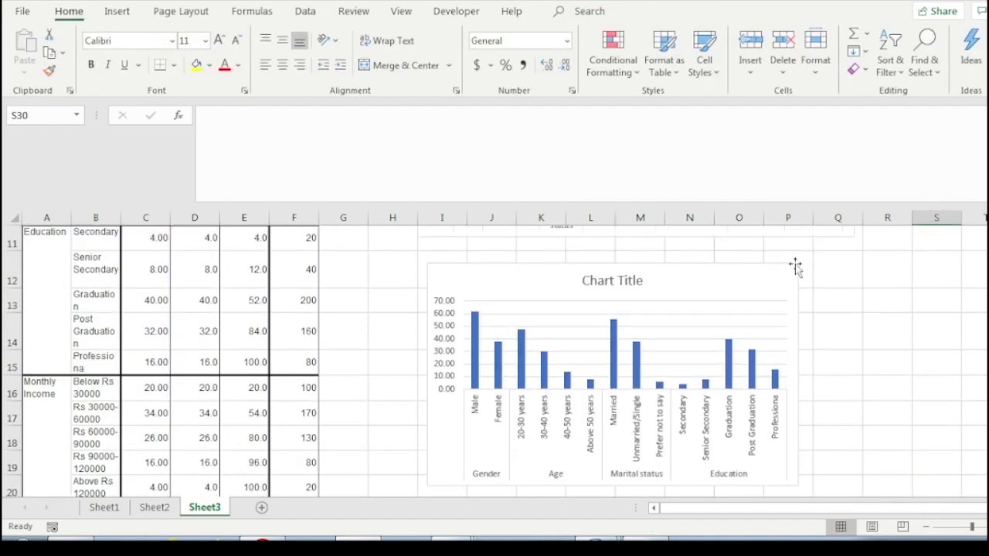
pyautogui.click(796, 267)
pyautogui.click(819, 274)
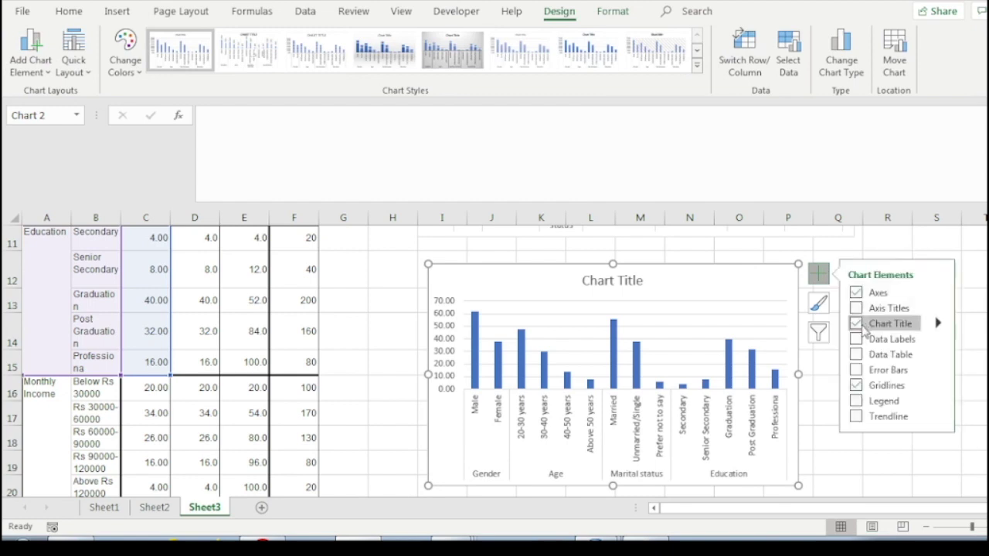
pyautogui.click(857, 324)
pyautogui.click(856, 385)
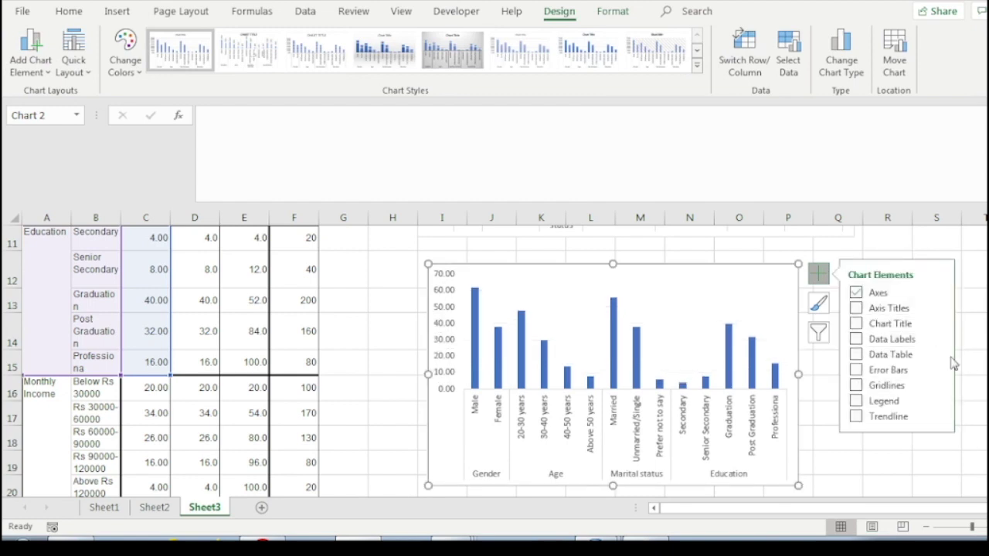
pyautogui.click(893, 339)
pyautogui.click(970, 332)
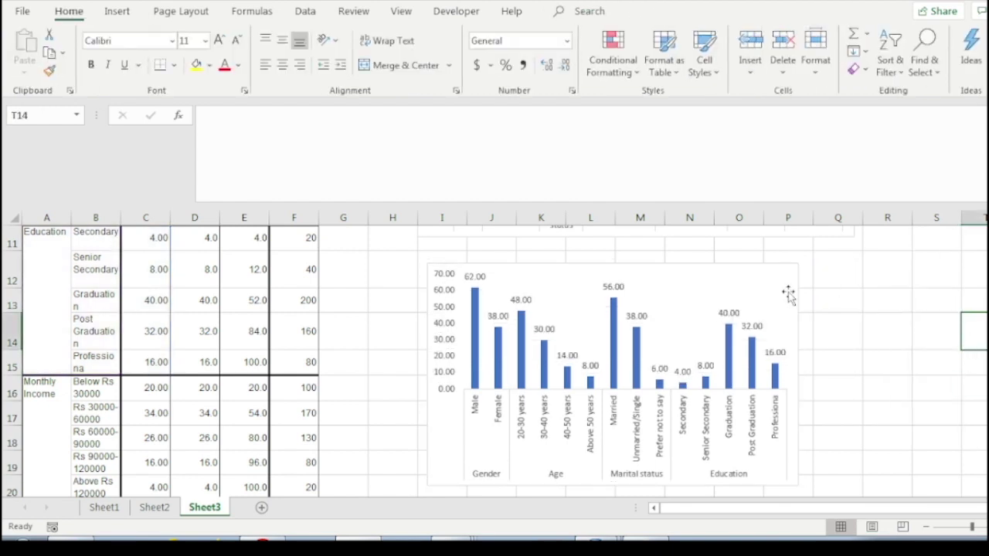
# Switch to Word and open a new blank document.
pyautogui.click(788, 295)
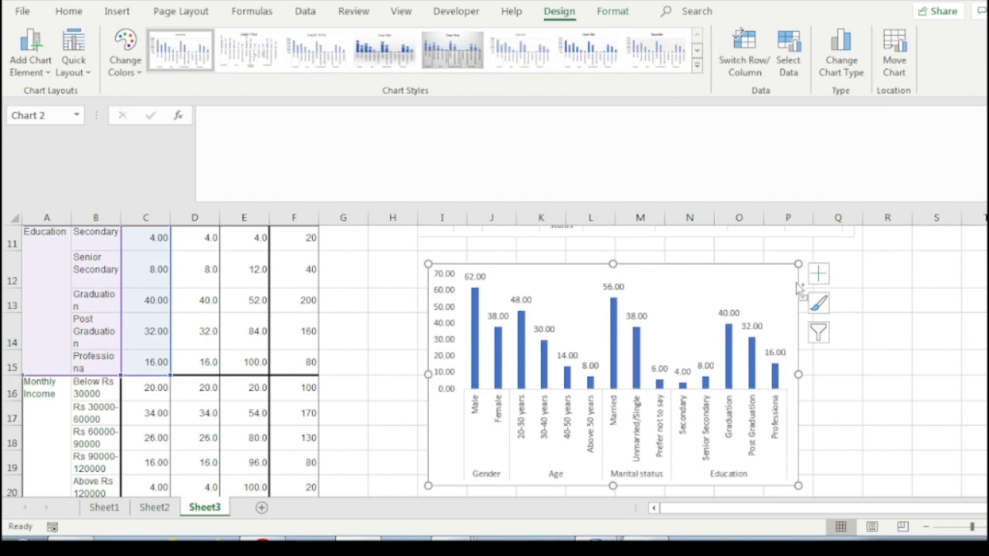
pyautogui.click(818, 274)
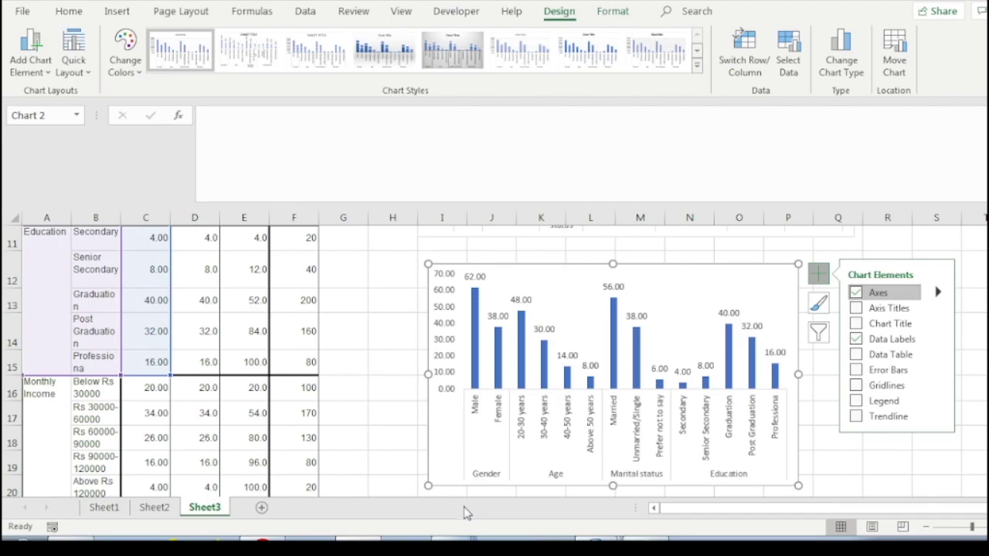
pyautogui.hotkey('alt', 'Tab')
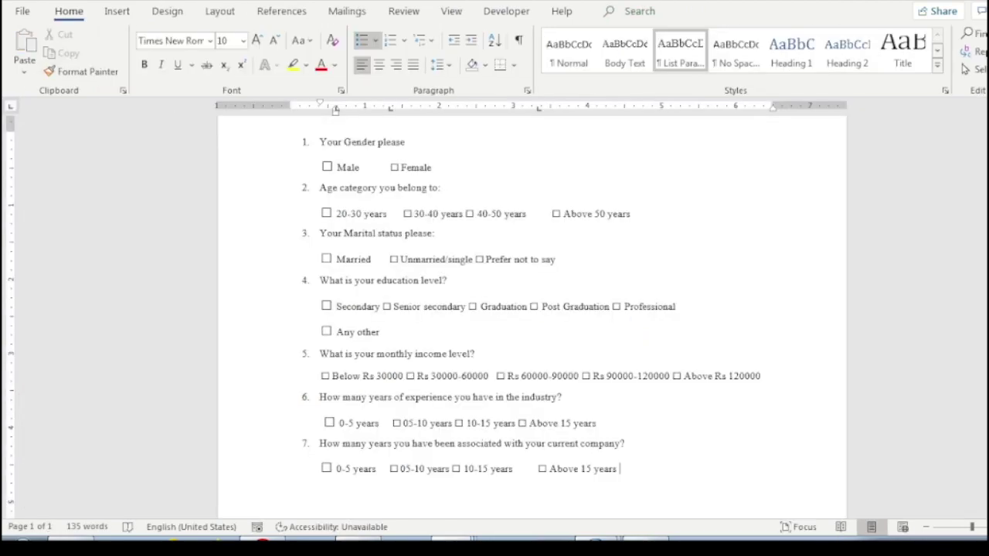
pyautogui.click(21, 14)
pyautogui.press('Escape')
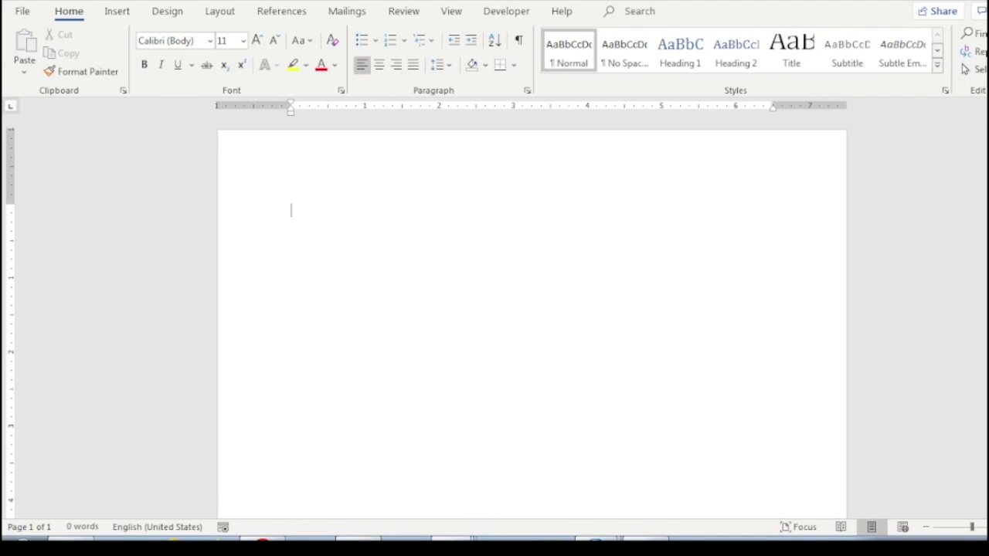
# Copy the Gender to Education chart in Excel and return to the blank Word document.
pyautogui.hotkey('alt', 'Tab')
pyautogui.hotkey('ctrl', 'c')
pyautogui.hotkey('alt', 'Tab')
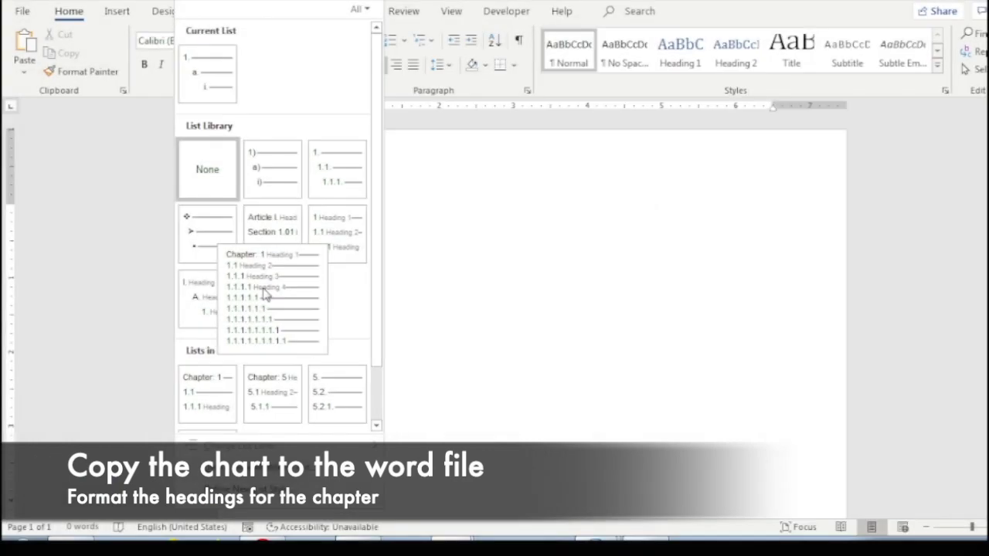
# Add the heading "Data Analysis" with the "Chapter: 1" multilevel list numbering, formatted centred, Times New Roman, black and bold.
pyautogui.click(259, 295)
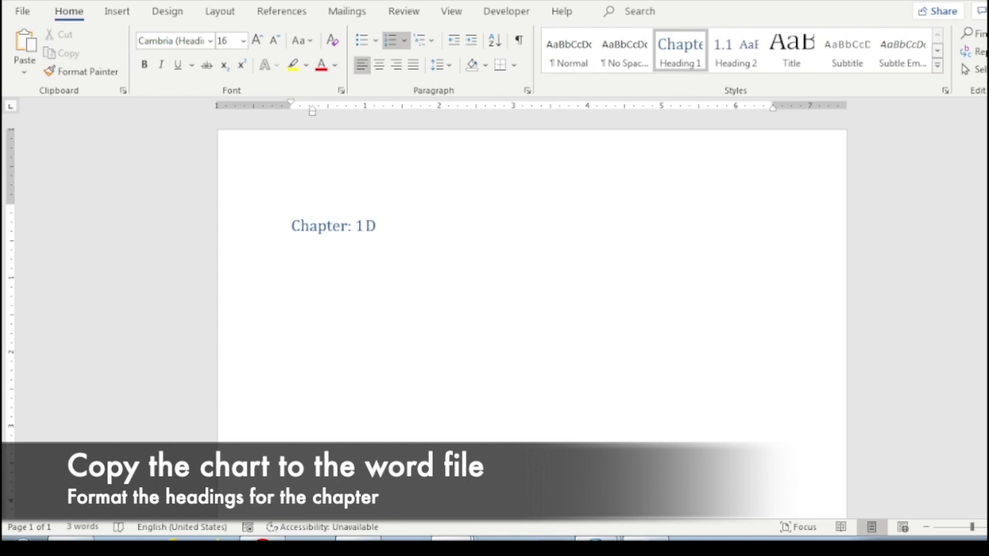
pyautogui.write('ata Analysis')
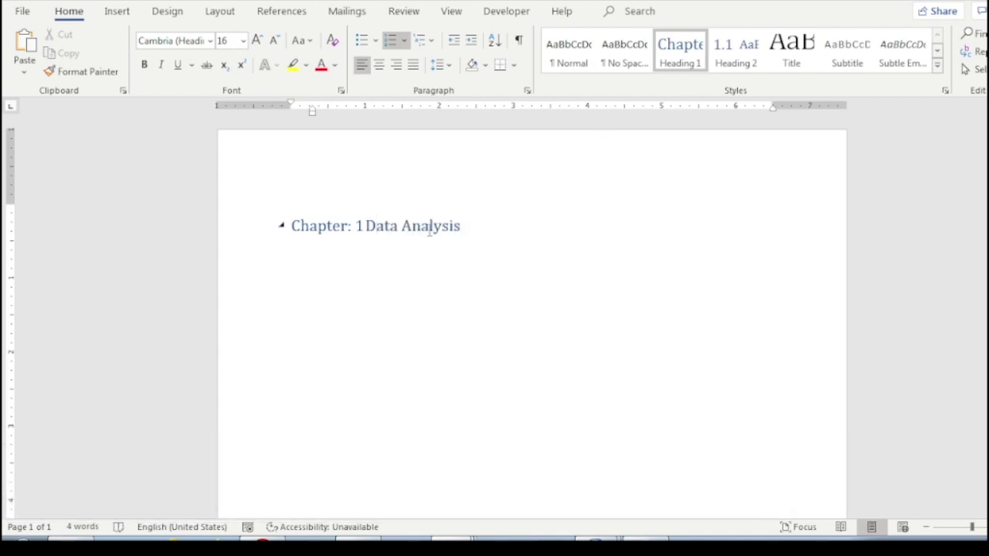
pyautogui.moveTo(464, 227); pyautogui.dragTo(365, 227)
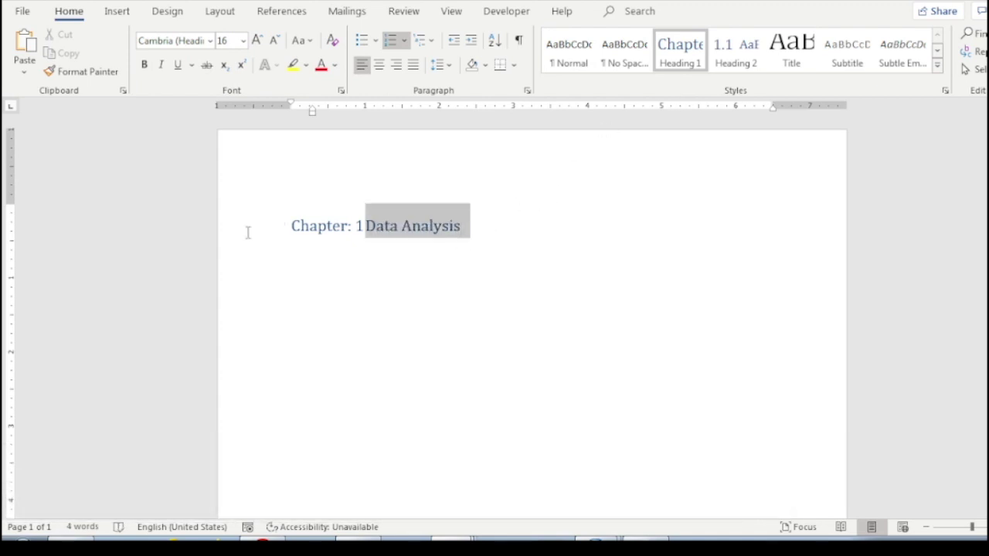
pyautogui.click(380, 65)
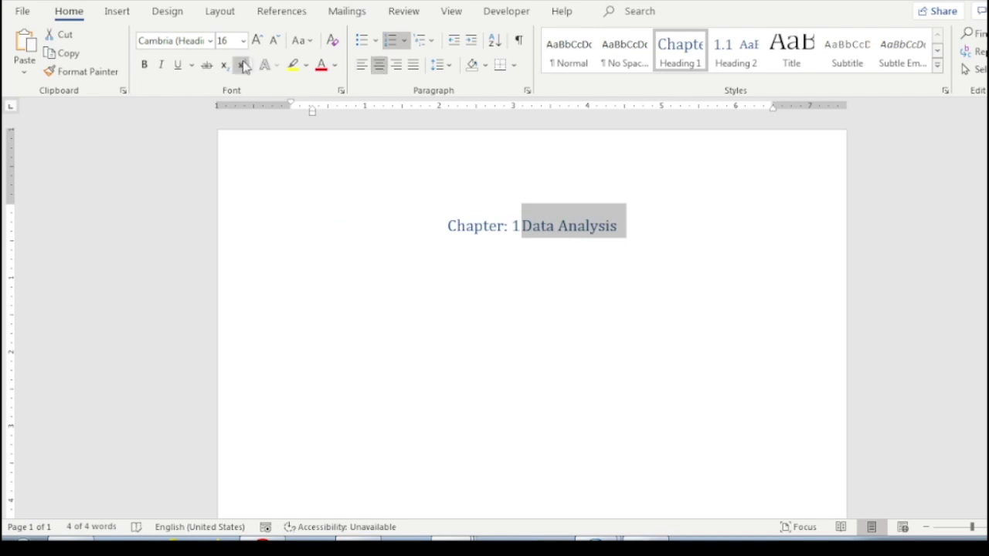
pyautogui.click(211, 41)
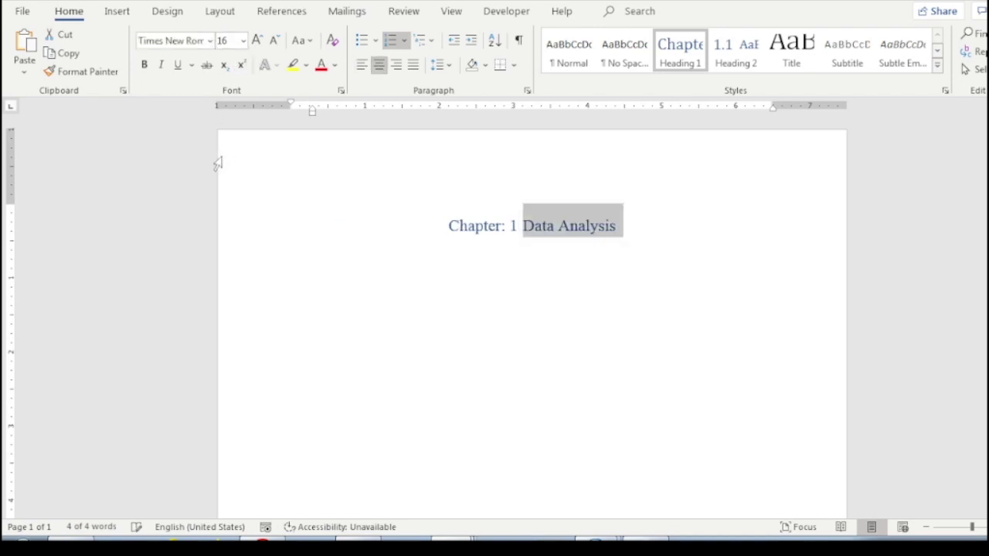
pyautogui.click(338, 68)
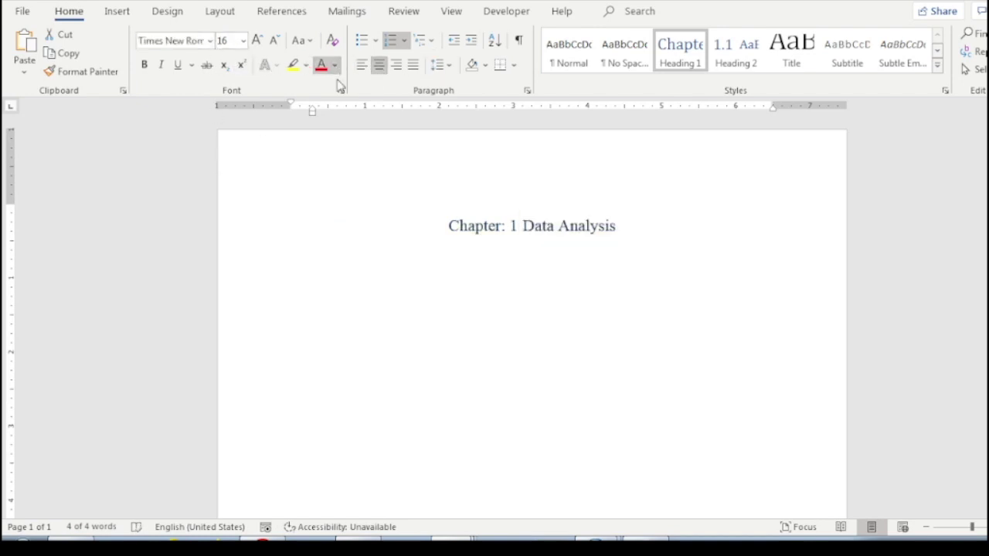
pyautogui.click(146, 66)
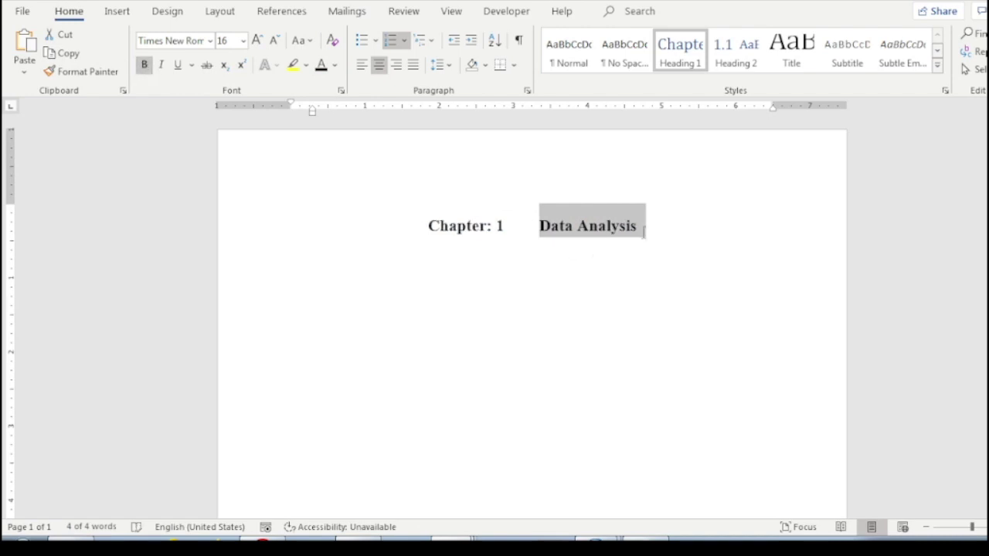
pyautogui.click(717, 232)
pyautogui.press('Return')
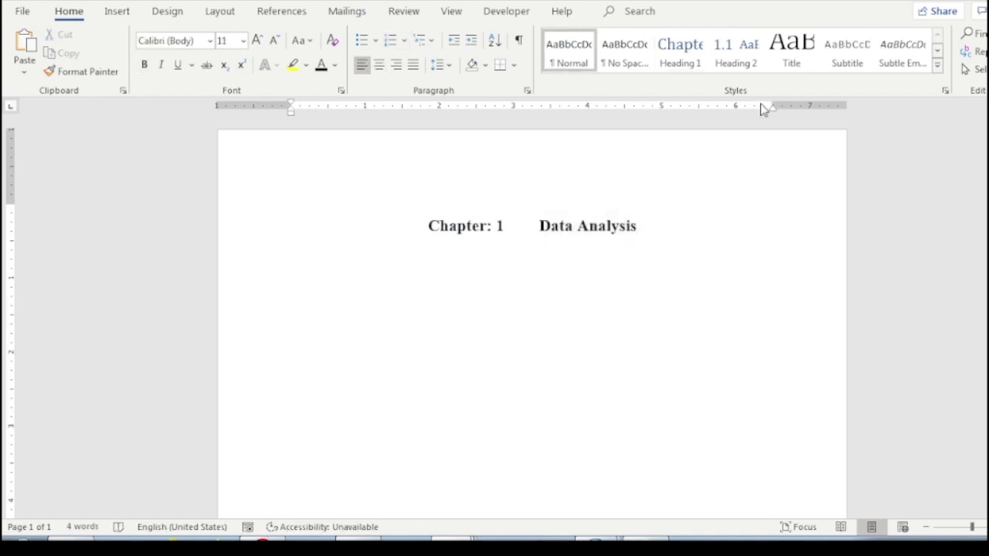
# Update the Heading 1 style to match the formatting of the chapter heading.
pyautogui.moveTo(673, 245); pyautogui.dragTo(506, 232)
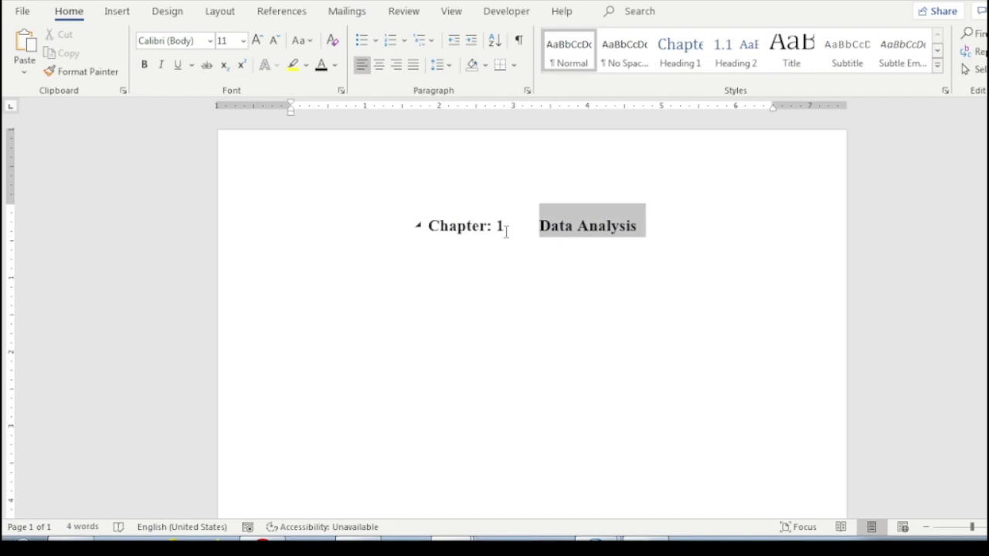
pyautogui.click(680, 53)
pyautogui.rightClick(680, 52)
pyautogui.click(714, 55)
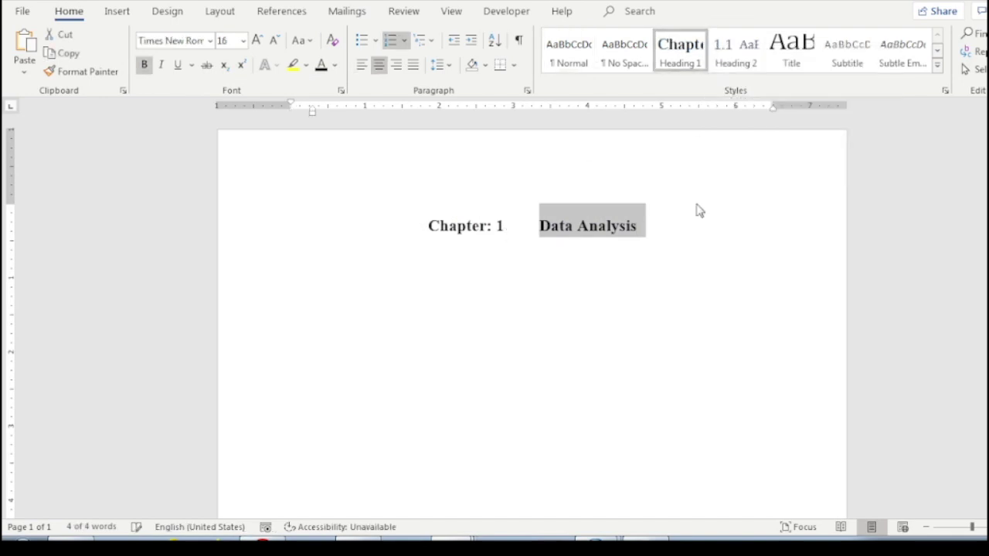
# Add the Heading 2 section title "Introduction to chapter" below the chapter heading.
pyautogui.click(689, 228)
pyautogui.press('Return')
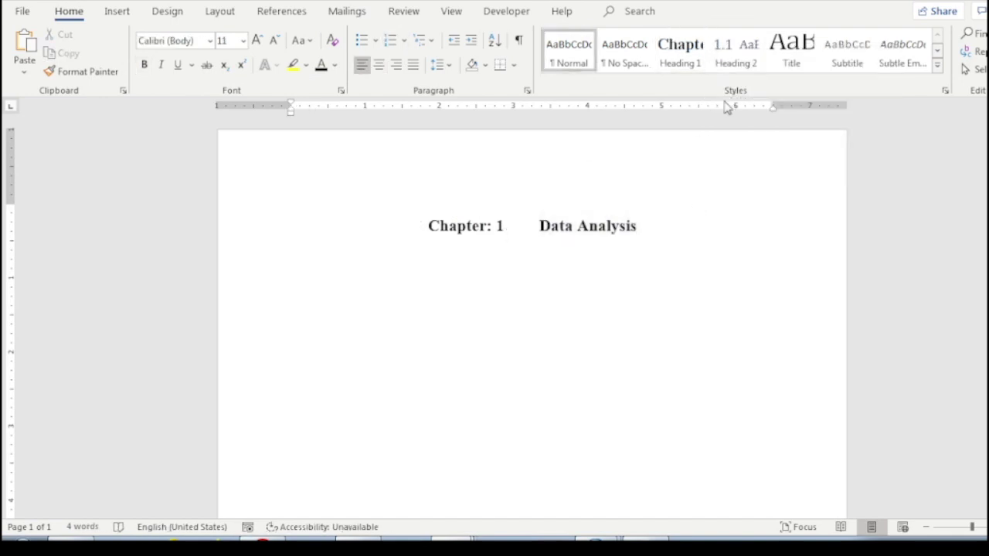
pyautogui.click(730, 52)
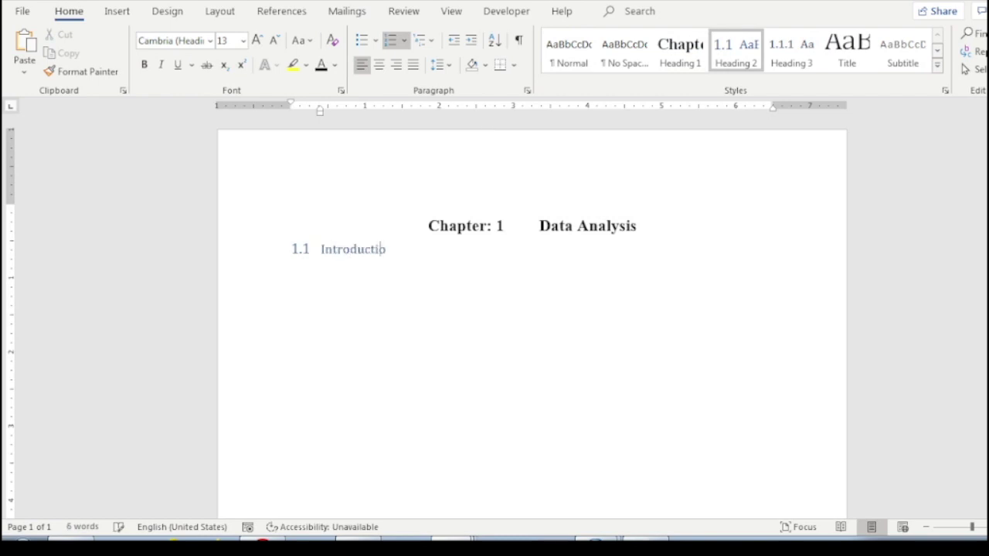
pyautogui.write('Introduction to chapter')
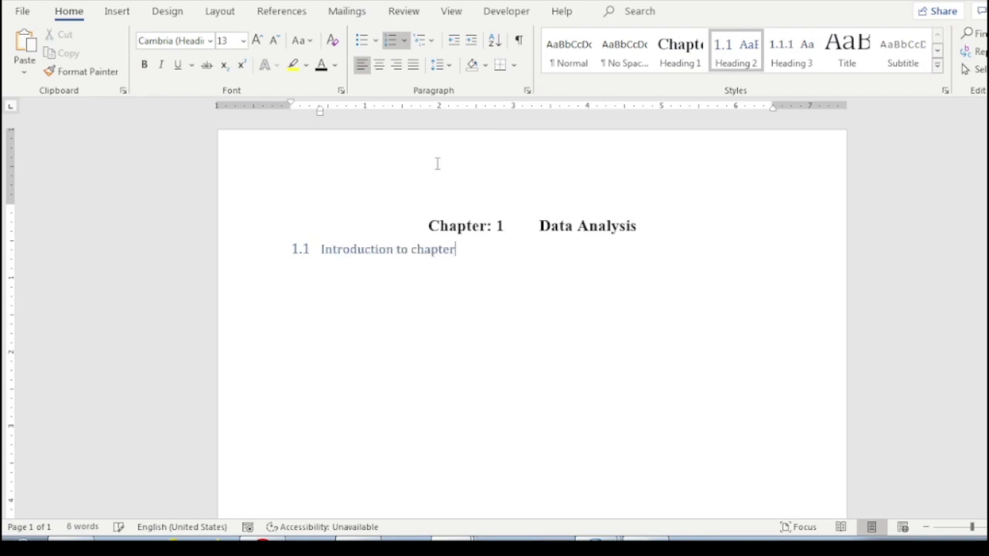
# Format the "Introduction to chapter" heading as Times New Roman, bold and black, and update the Heading 2 style to match.
pyautogui.tripleClick(352, 248)
pyautogui.click(197, 40)
pyautogui.write('Times New Roman')
pyautogui.press('Return')
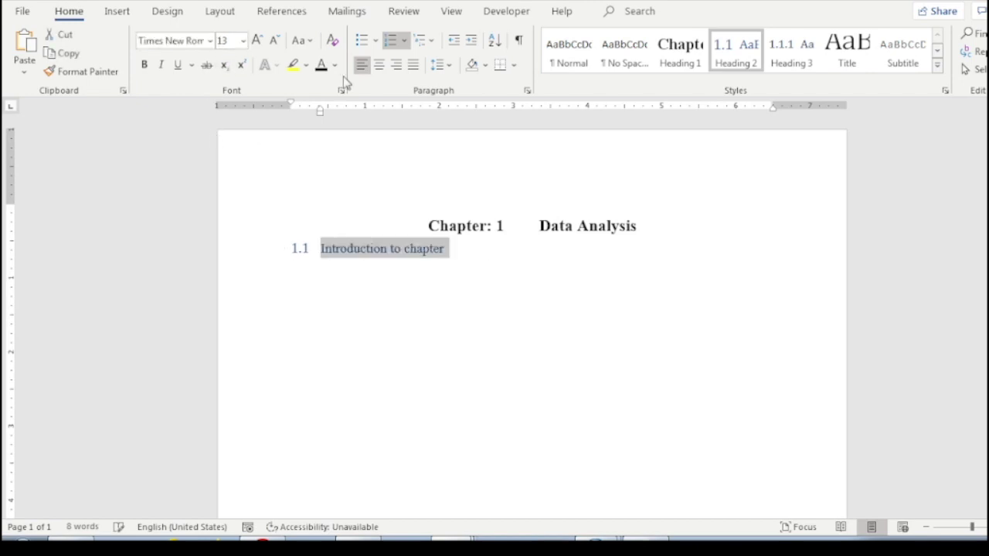
pyautogui.click(144, 65)
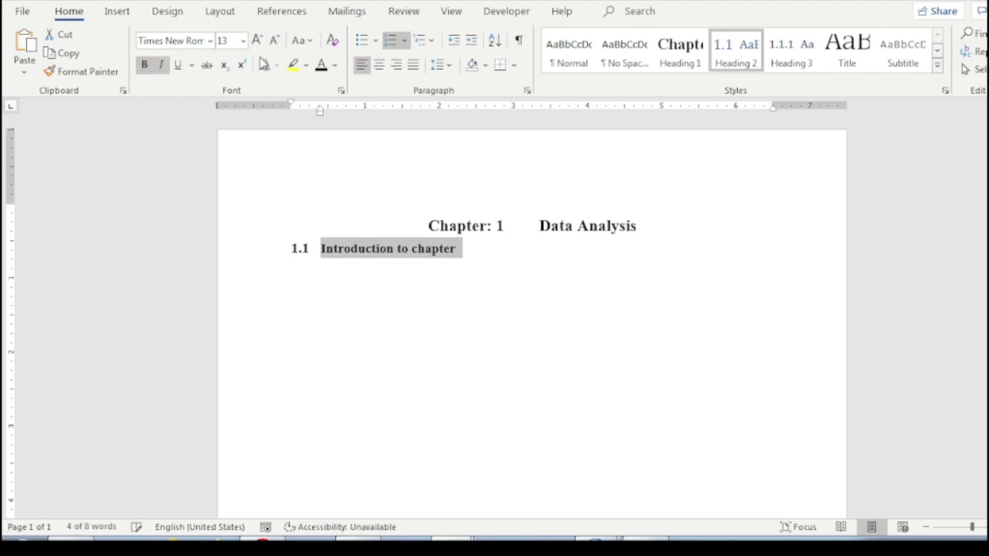
pyautogui.rightClick(728, 55)
pyautogui.click(819, 63)
# Set a new body paragraph under section 1.1 to Times New Roman, justified, and update the Normal style to match.
pyautogui.click(521, 253)
pyautogui.press('Return')
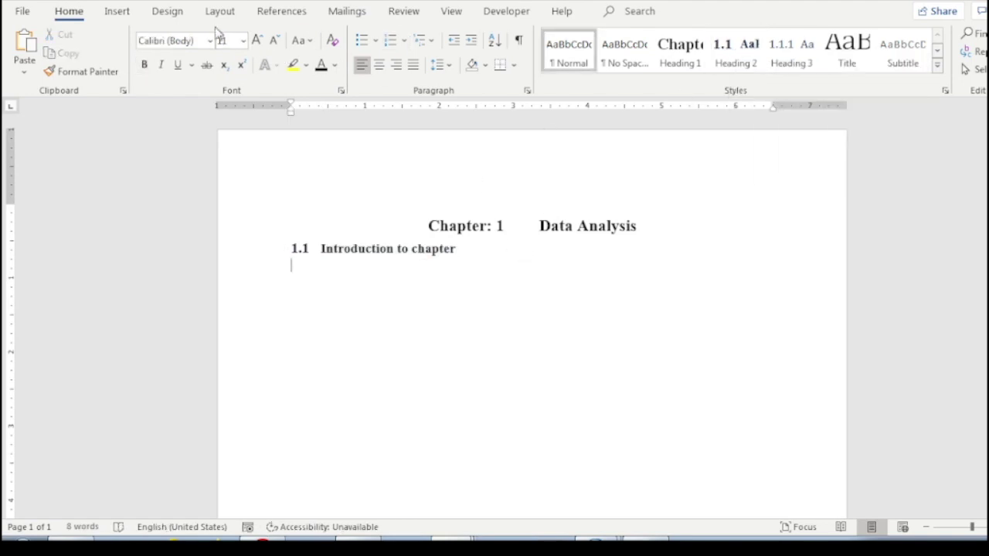
pyautogui.click(209, 41)
pyautogui.click(222, 147)
pyautogui.click(412, 68)
pyautogui.rightClick(570, 48)
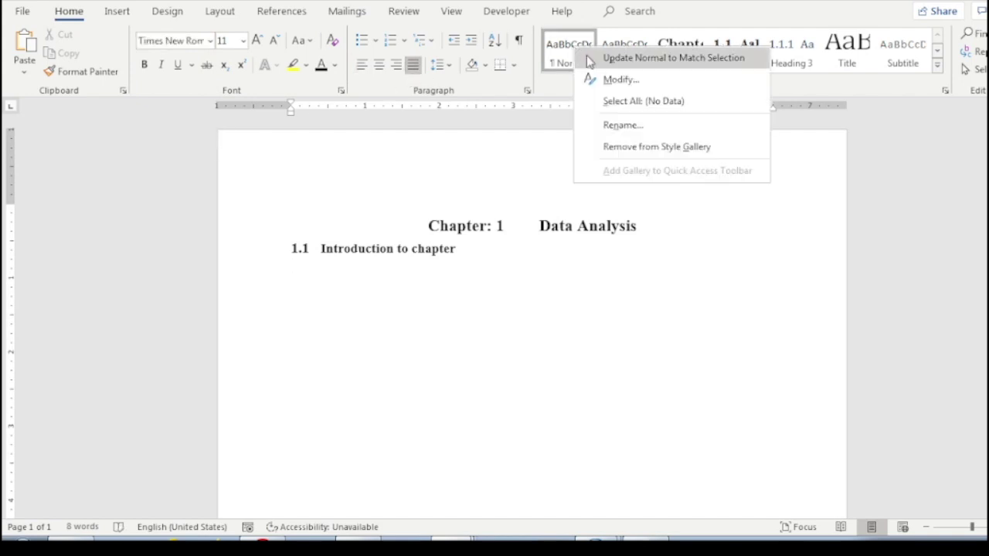
pyautogui.click(591, 56)
# Add the Heading 2 section title "Demographic analysis" with a Normal-style paragraph beneath it.
pyautogui.click(750, 47)
pyautogui.write('D')
pyautogui.write('Demographci anal')
pyautogui.press('BackSpace')
pyautogui.press('BackSpace')
pyautogui.press('BackSpace')
pyautogui.write('ic')
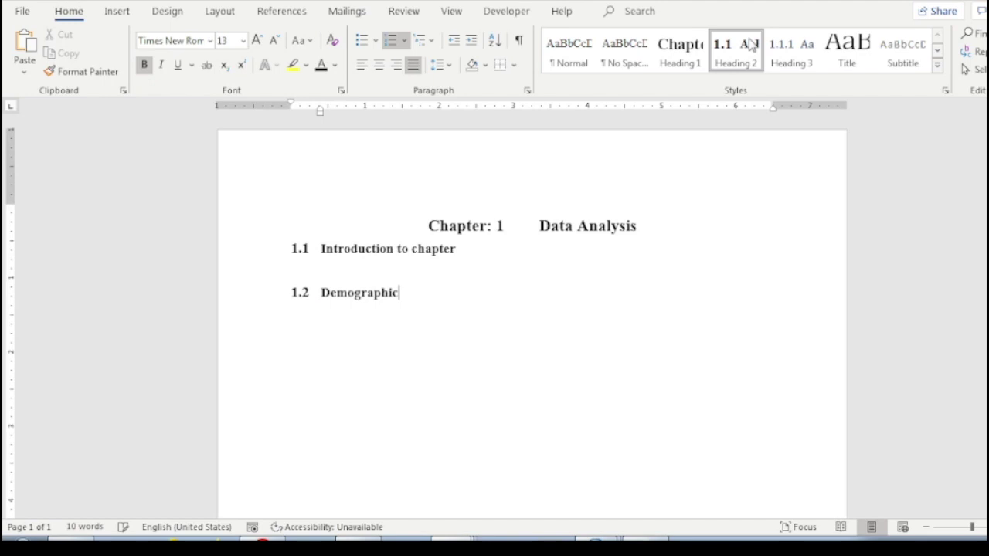
pyautogui.hotkey('ctrl', 'shift', 'n')
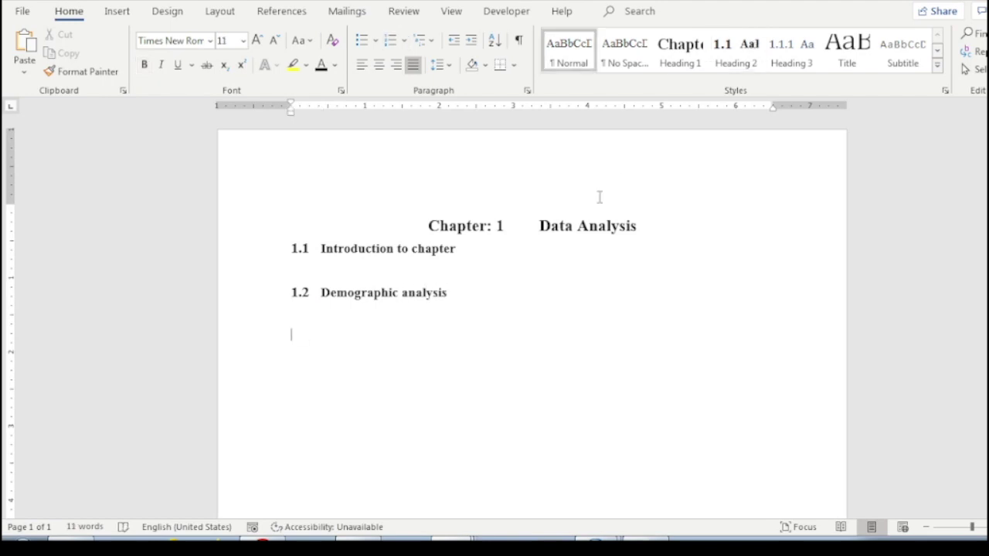
# Paste the copied demographic chart under the "Demographic analysis" heading and centre it.
pyautogui.hotkey('ctrl', 'v')
pyautogui.click(660, 292)
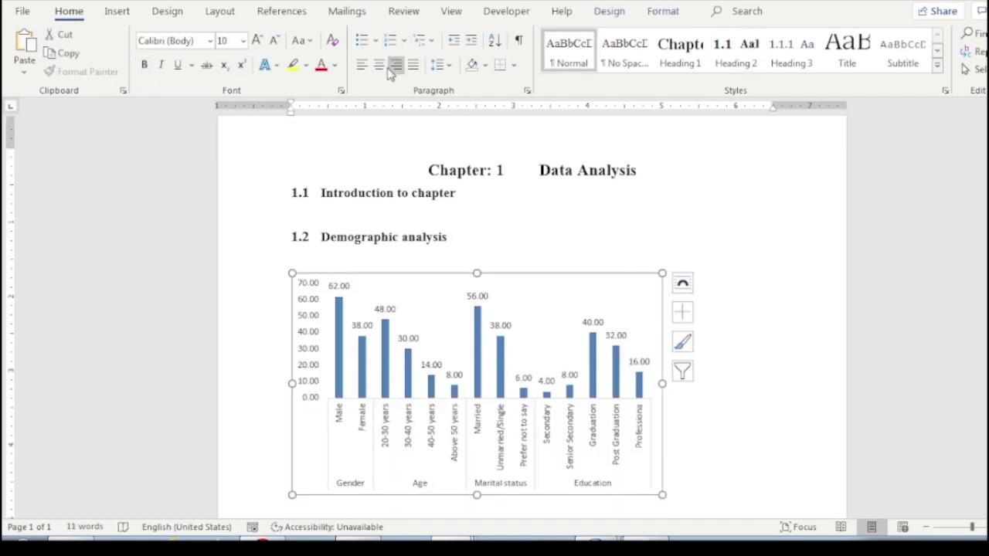
pyautogui.click(379, 65)
# Insert a Figure caption below the chart, with the chapter number included in its numbering.
pyautogui.click(282, 10)
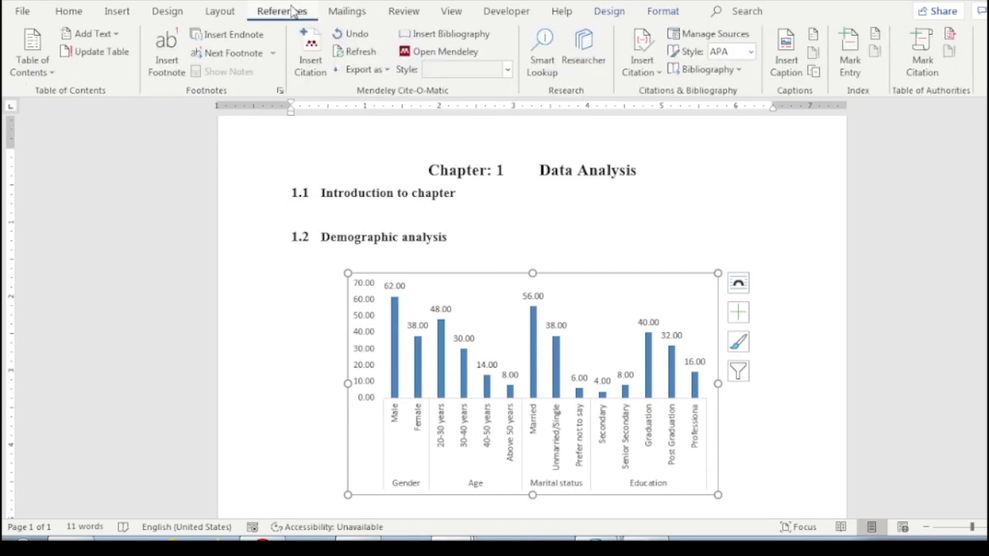
pyautogui.click(786, 58)
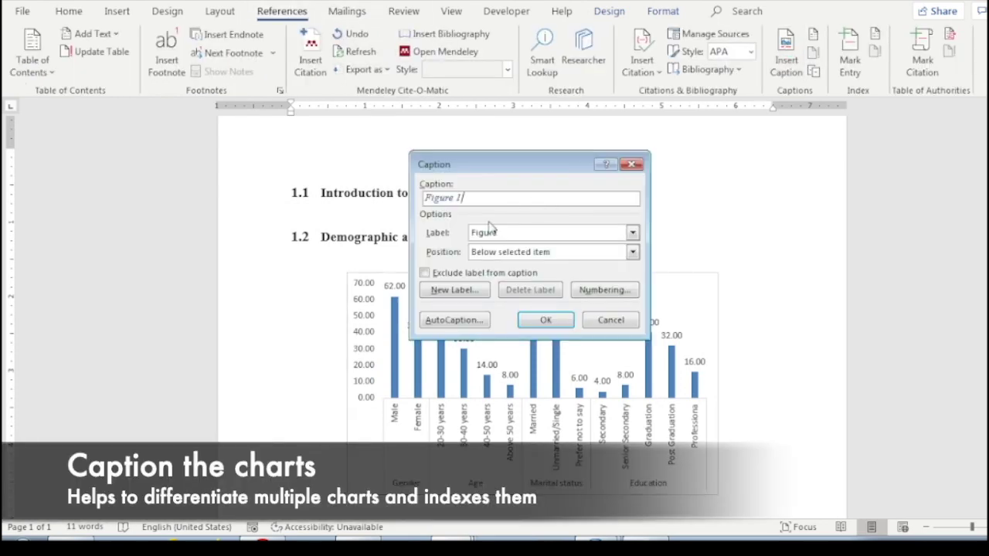
pyautogui.click(587, 290)
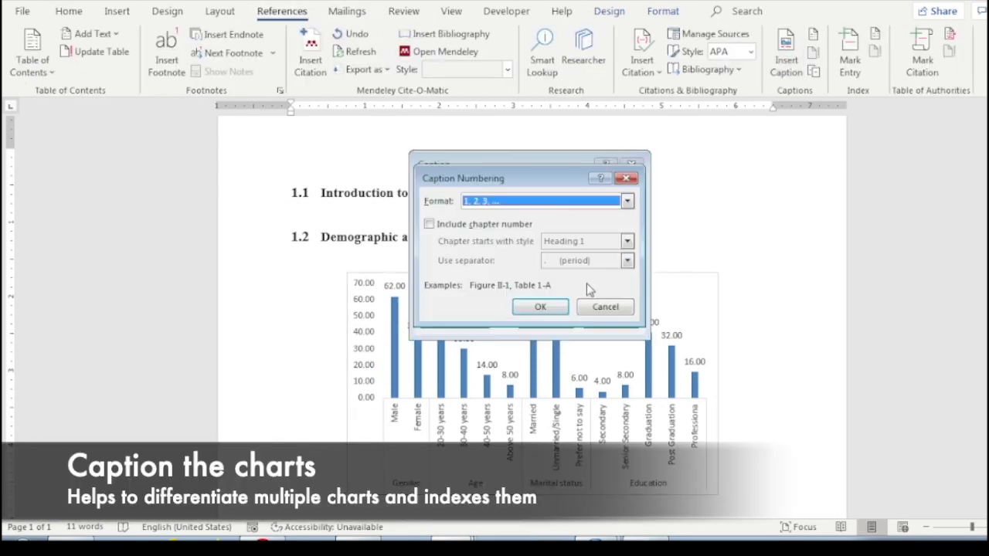
pyautogui.click(464, 225)
pyautogui.click(540, 307)
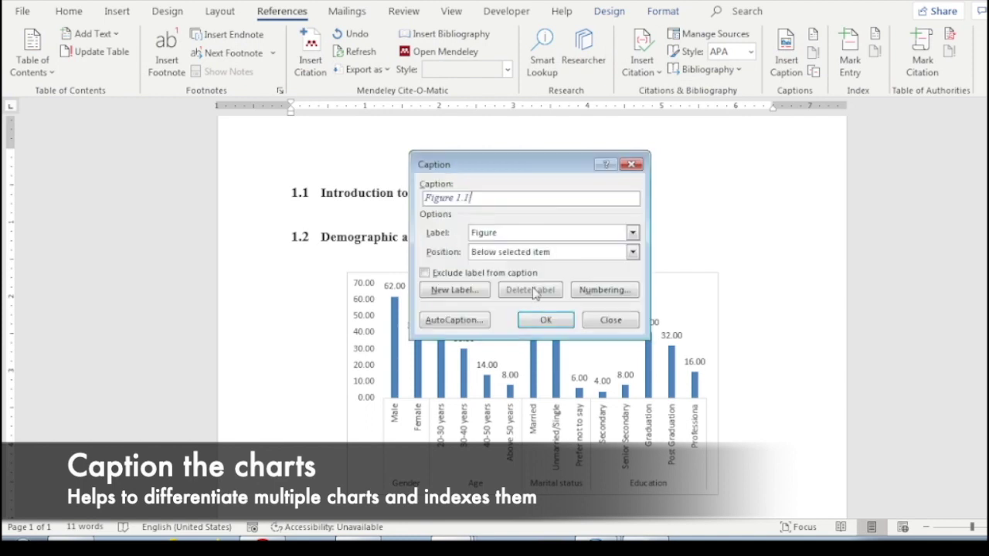
pyautogui.click(539, 321)
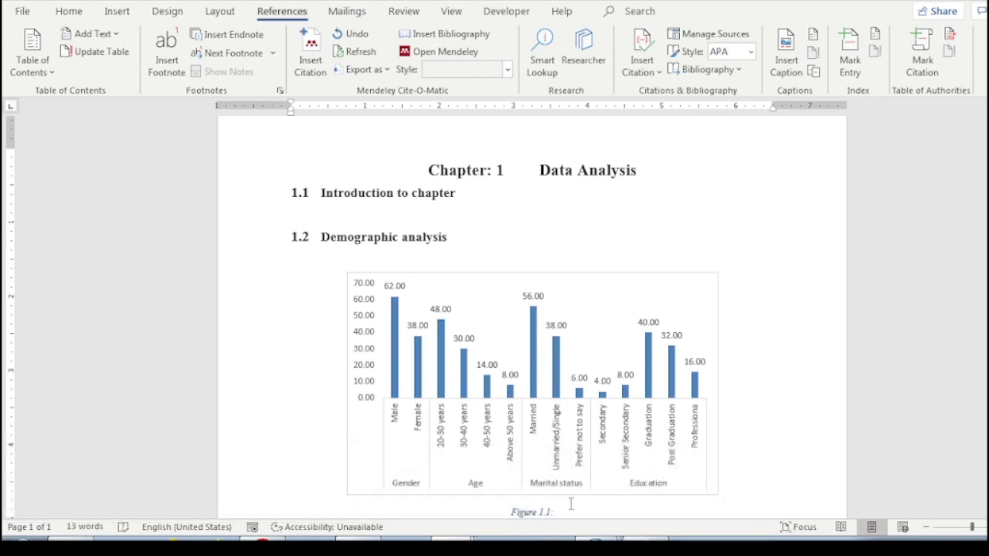
# Complete the figure caption with the title "Demographic analysis".
pyautogui.write('Demographci')
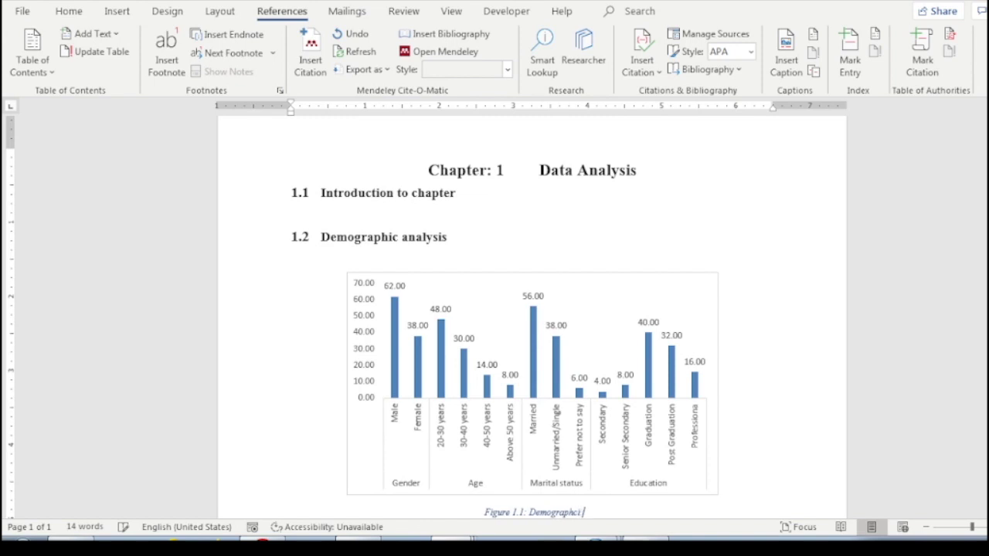
pyautogui.press('BackSpace')
pyautogui.press('BackSpace')
pyautogui.write('ic analysis')
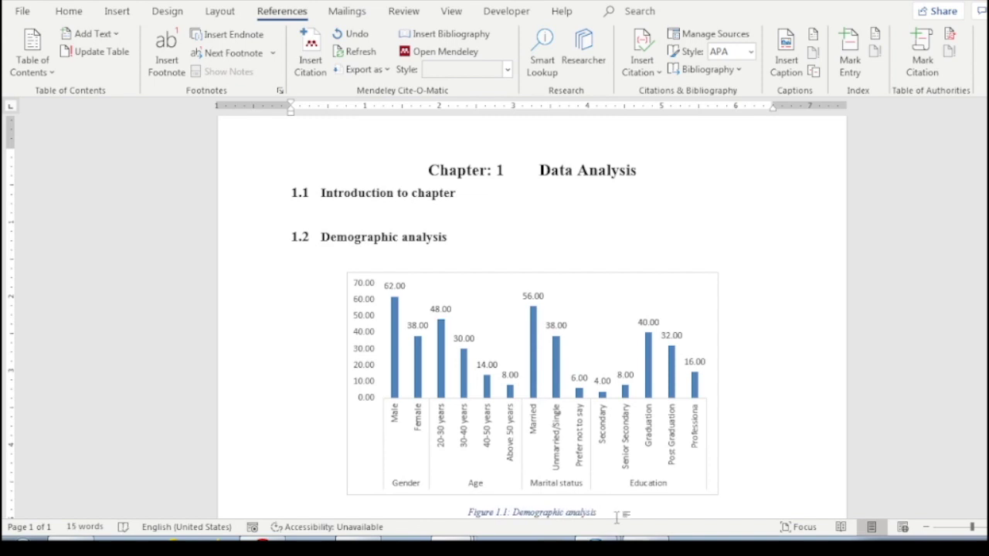
# Format the figure caption as non-italic, black, 12 pt text and update the Caption style to match.
pyautogui.moveTo(617, 518); pyautogui.dragTo(468, 514)
pyautogui.click(74, 14)
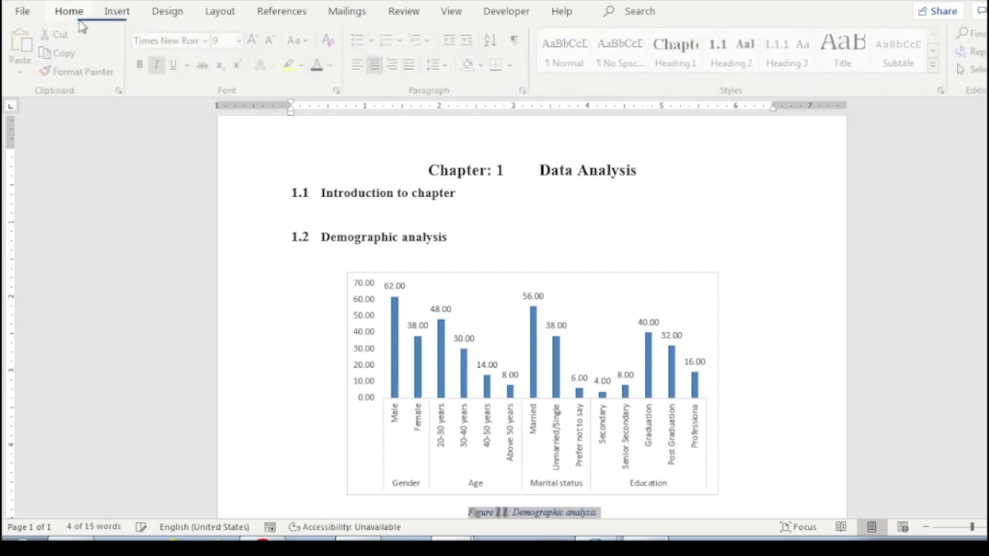
pyautogui.click(162, 66)
pyautogui.write('12')
pyautogui.press('Return')
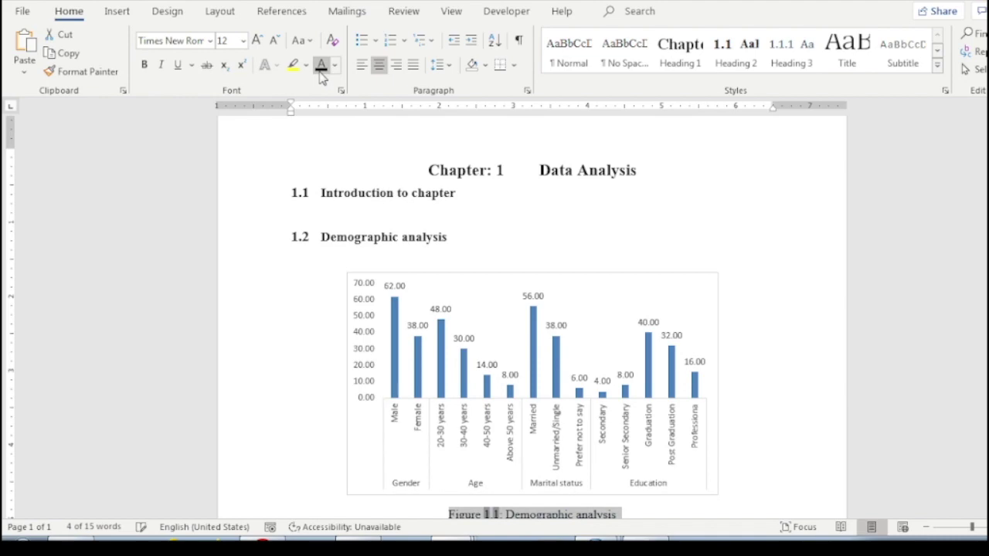
pyautogui.click(936, 66)
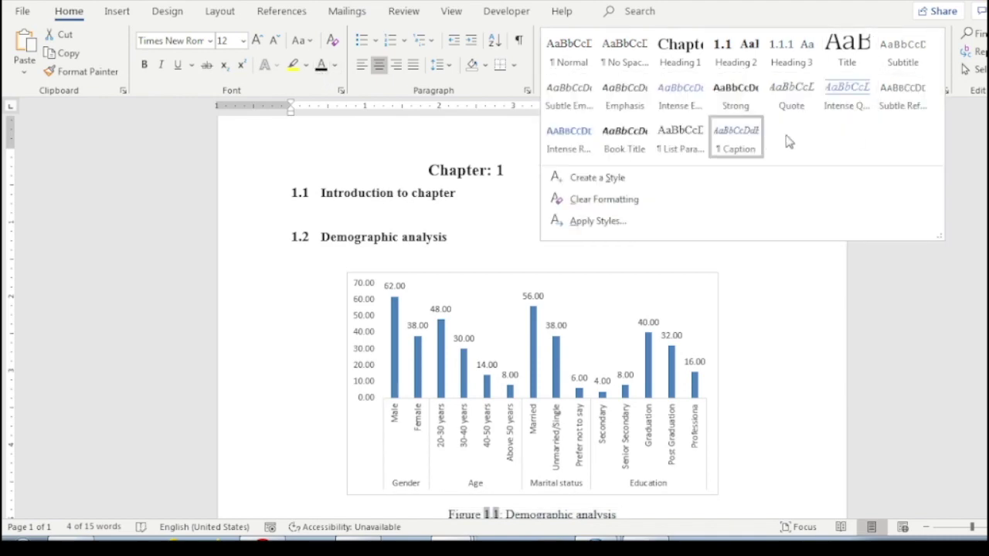
pyautogui.rightClick(738, 135)
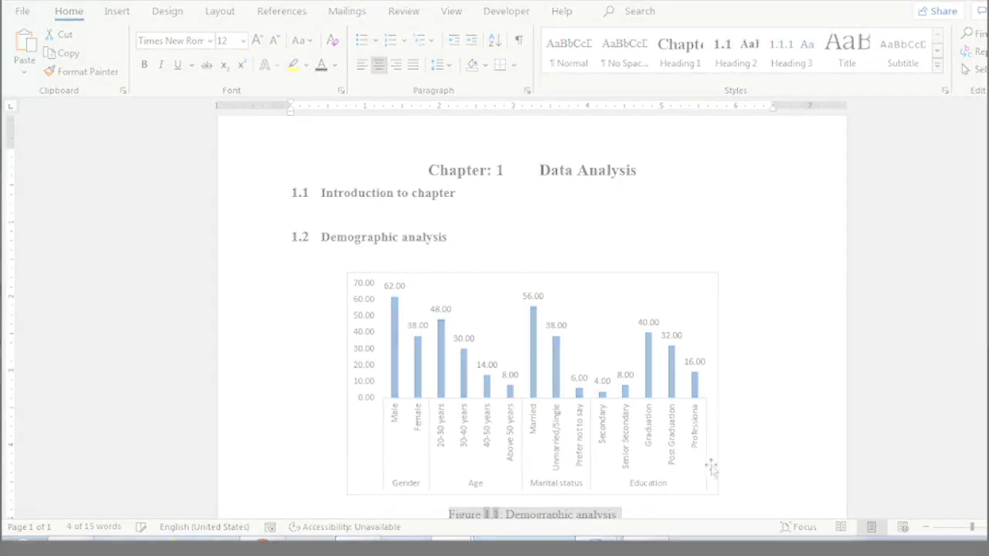